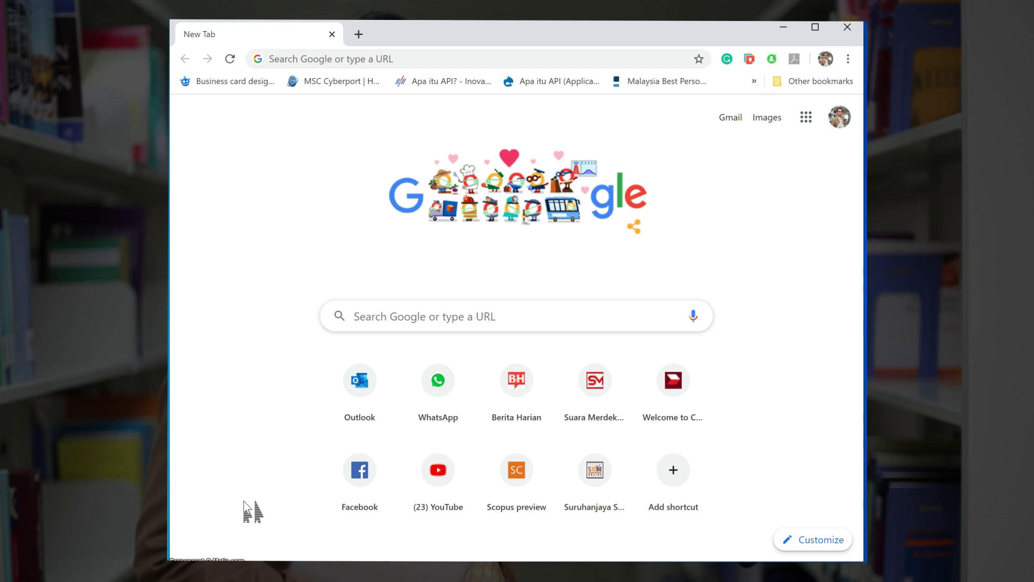
Step: Search Google for 'google contact' from the New Tab page
left_click(449, 308)
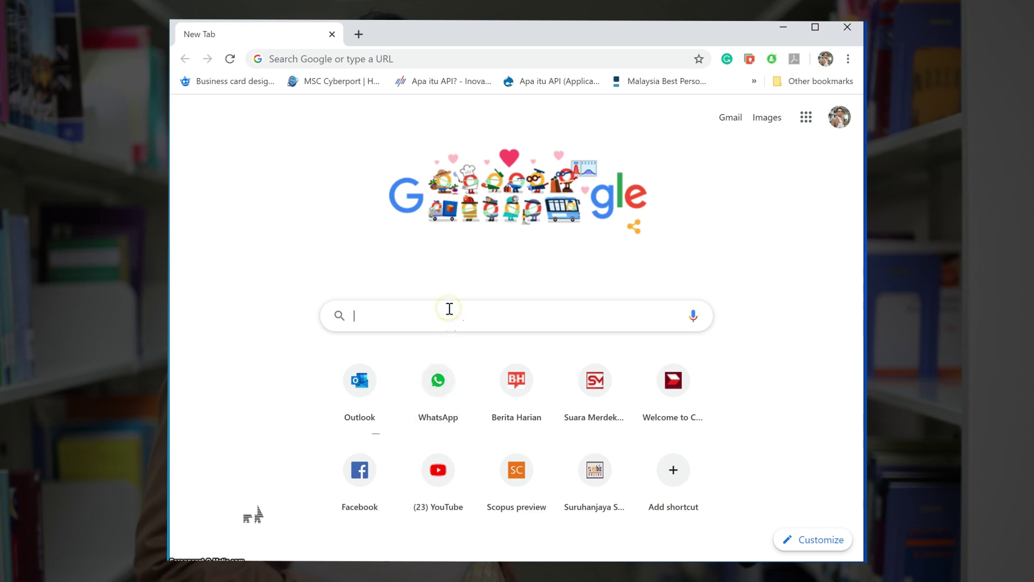
type("googl")
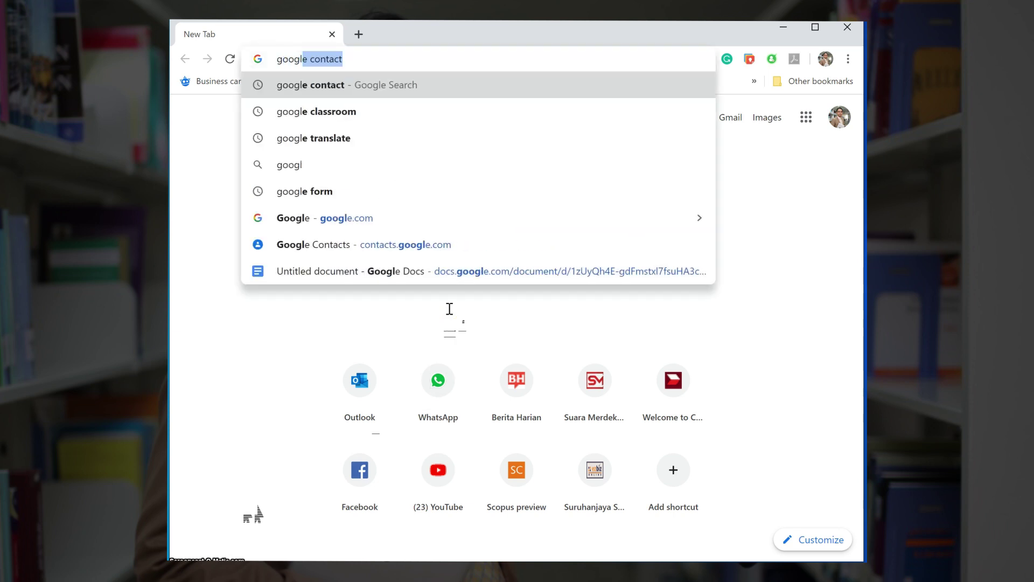
type("e co")
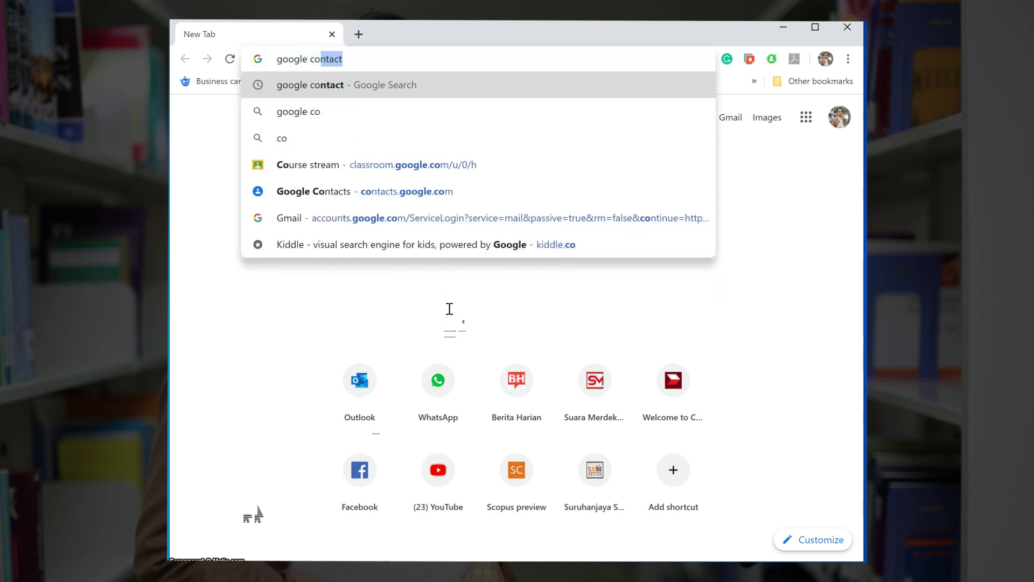
type("nta")
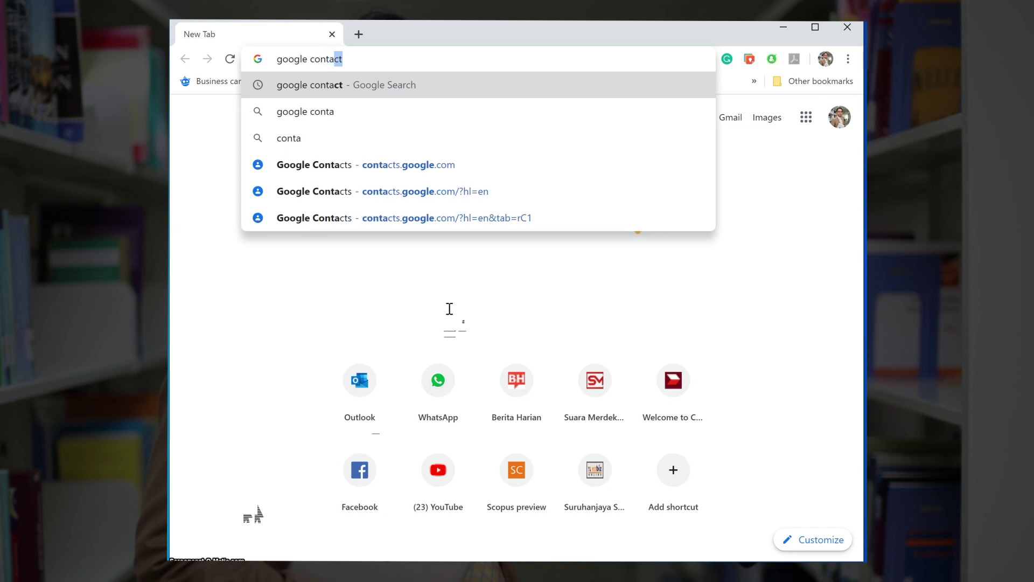
type("ct")
key("Return")
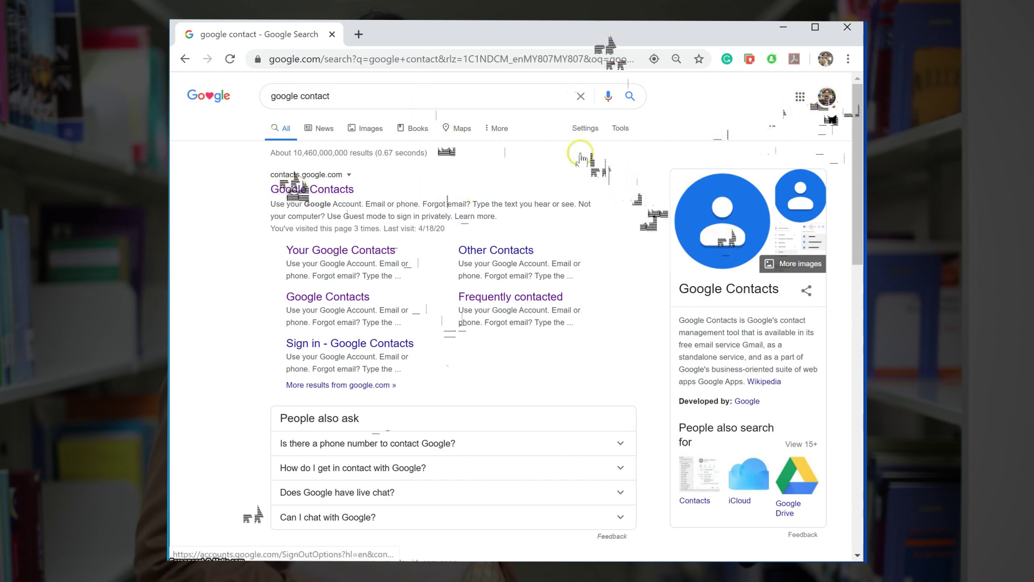
Step: Open Google Contacts from the results, zoom the page out, and restore the labels sidebar
left_click(329, 193)
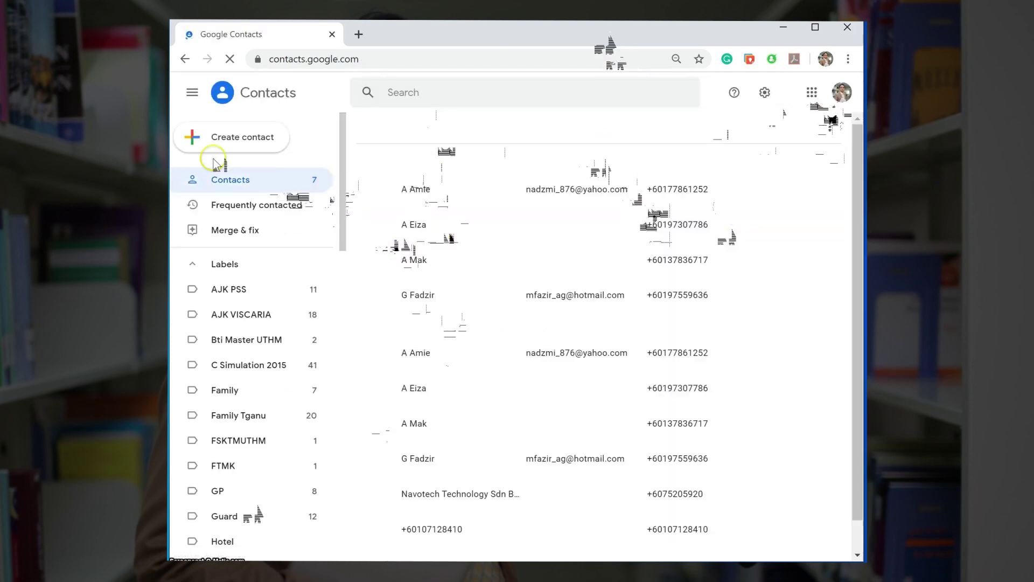
left_click(192, 92)
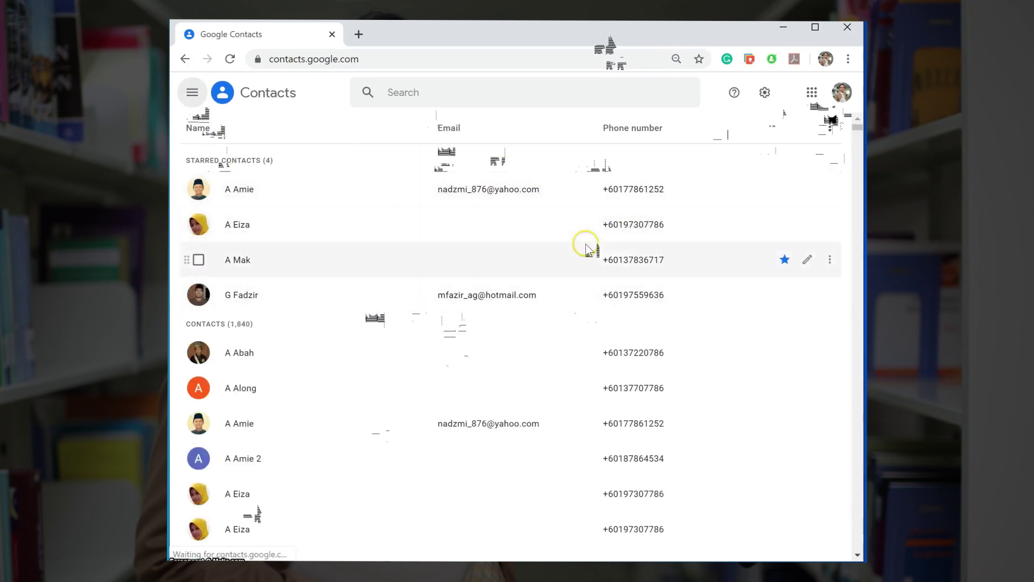
key("ctrl+minus")
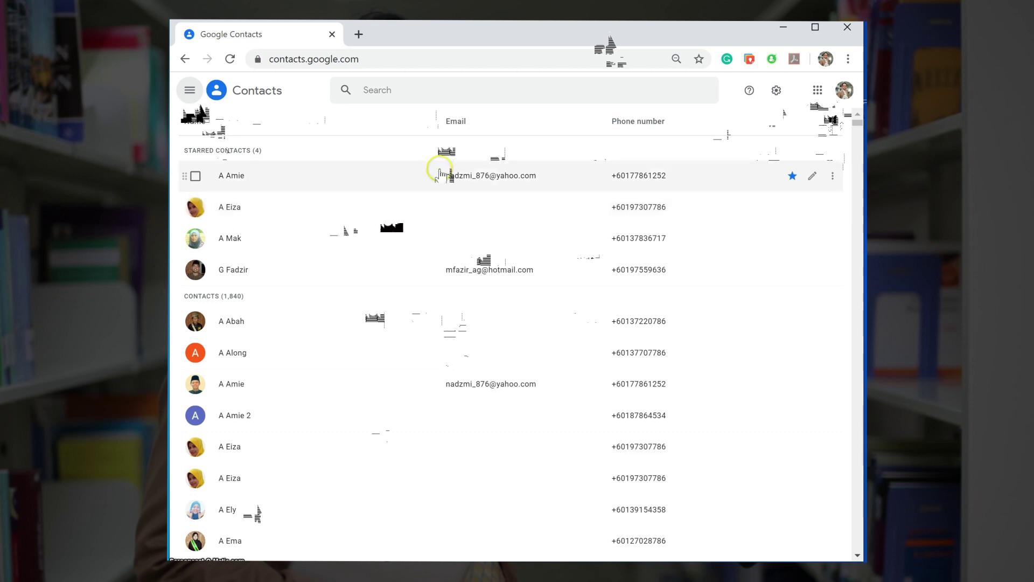
left_click(423, 139)
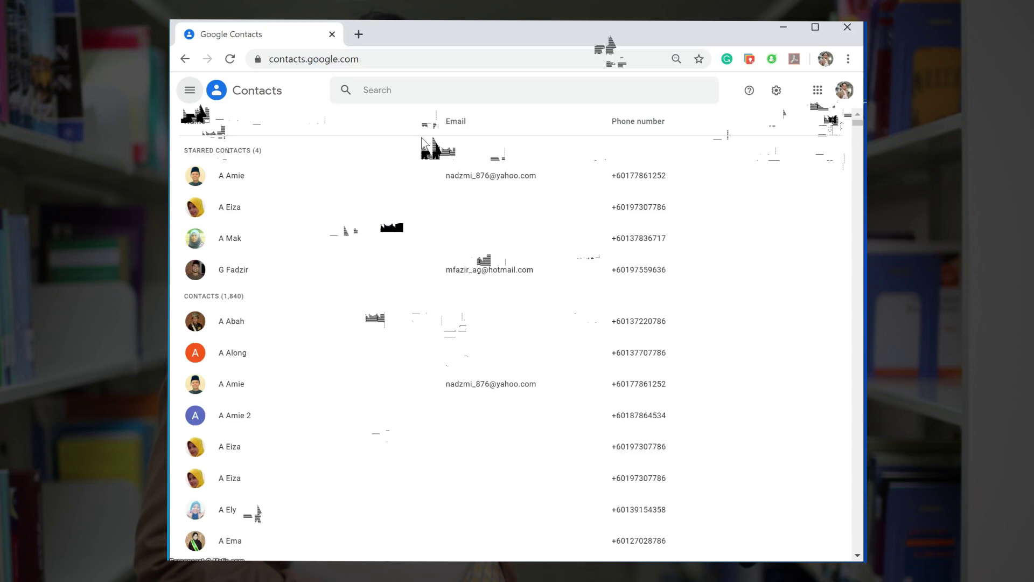
left_click(358, 129)
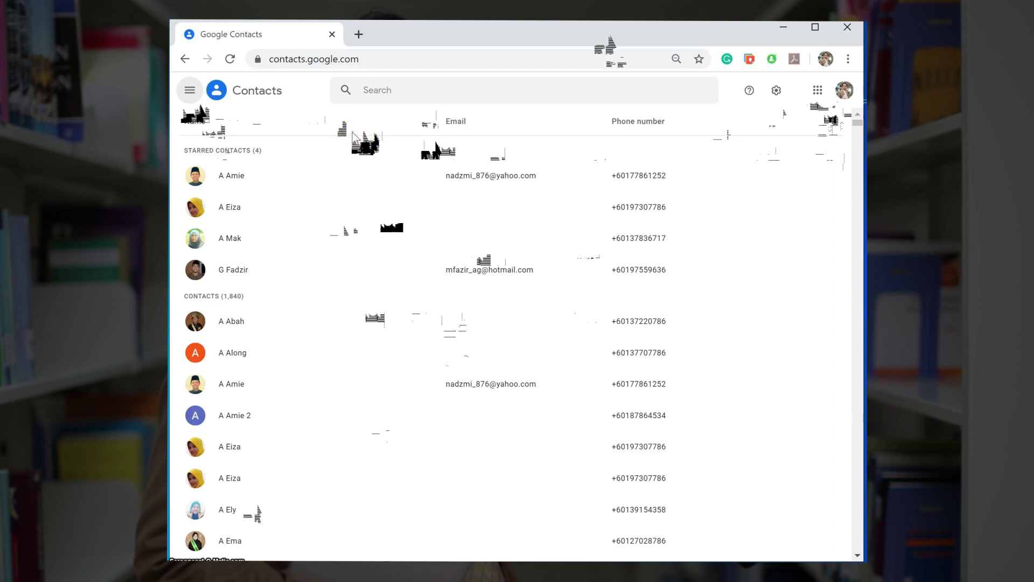
left_click(189, 90)
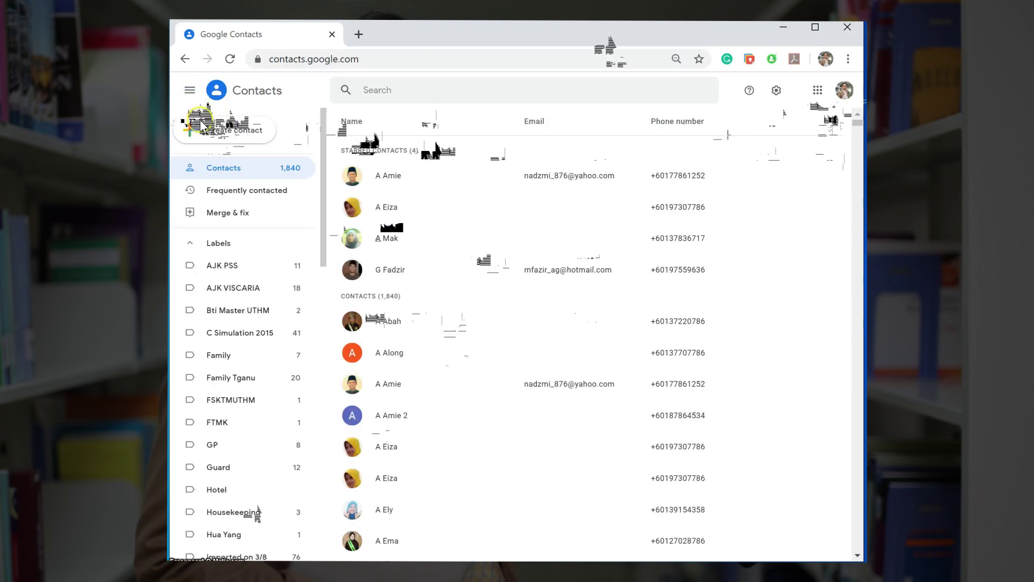
left_click(211, 137)
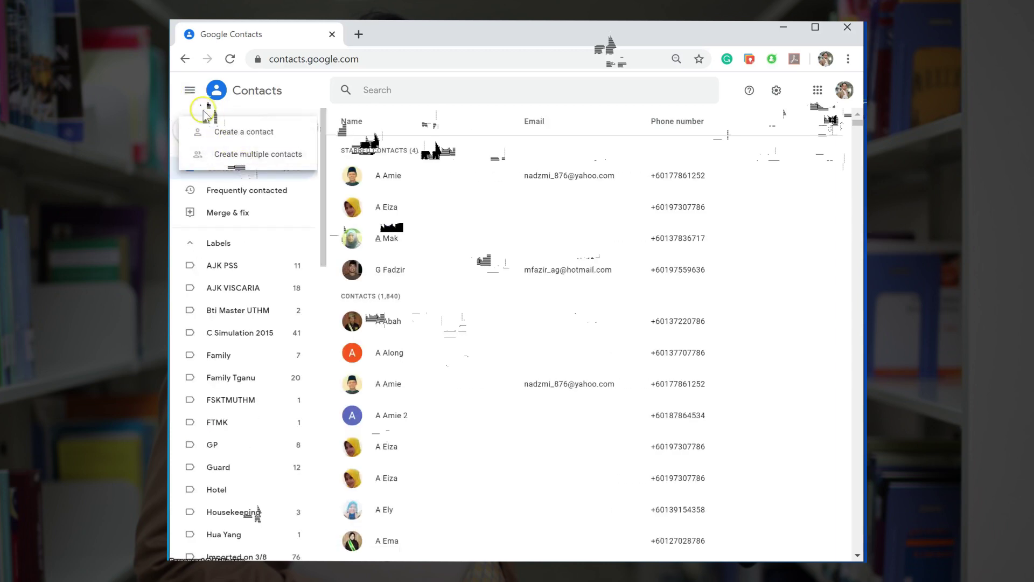
left_click(194, 88)
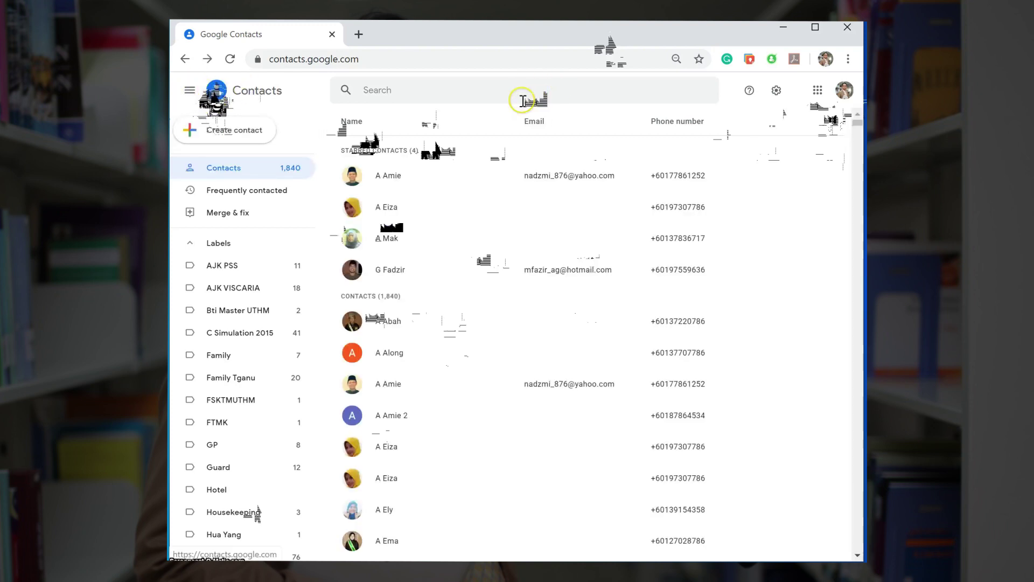
Step: Select the first starred contact and try Export, then clear the selection and page highlight
left_click(352, 176)
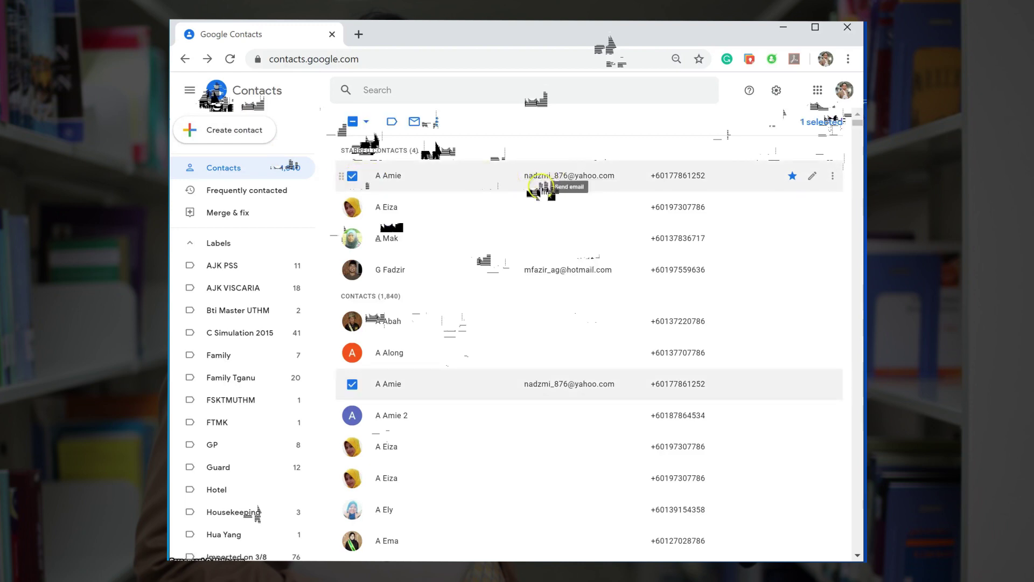
left_click(438, 124)
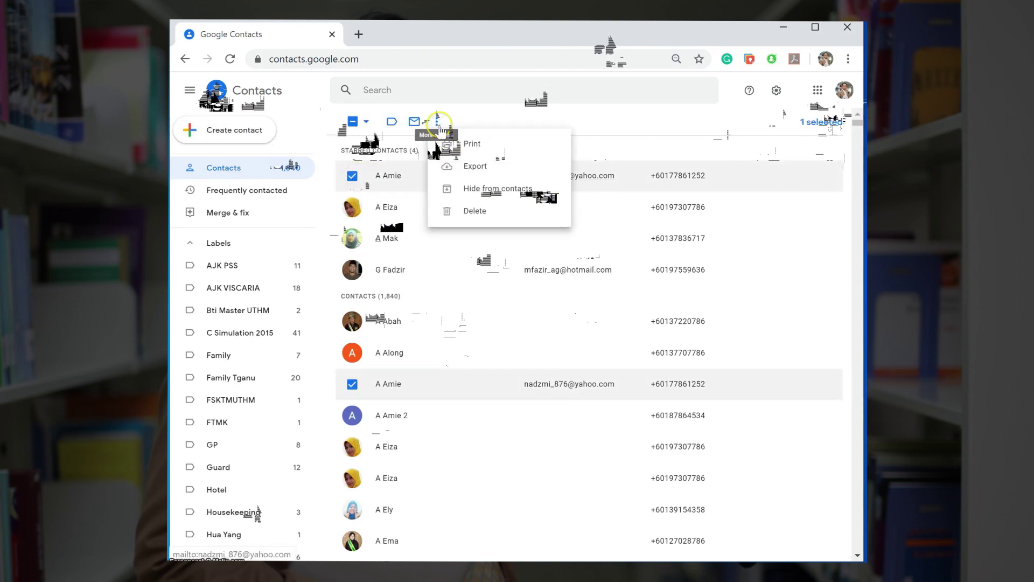
left_click(475, 167)
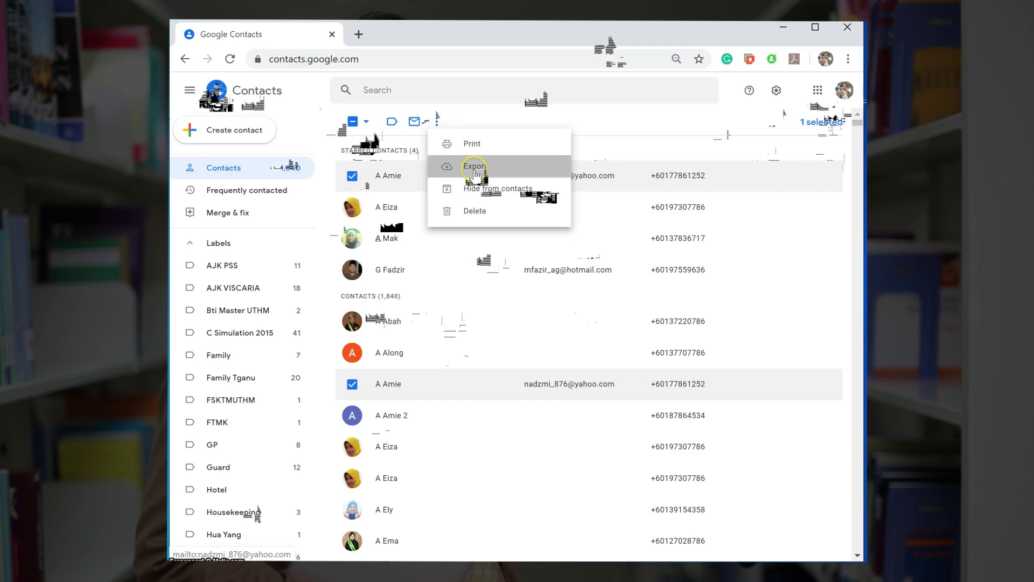
key("ctrl+a")
key("Escape")
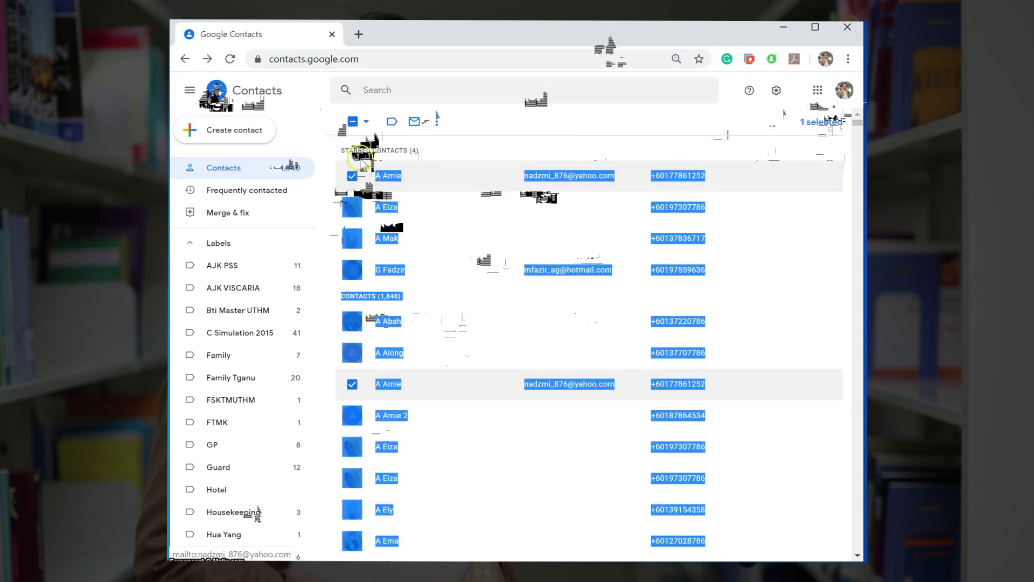
left_click(353, 176)
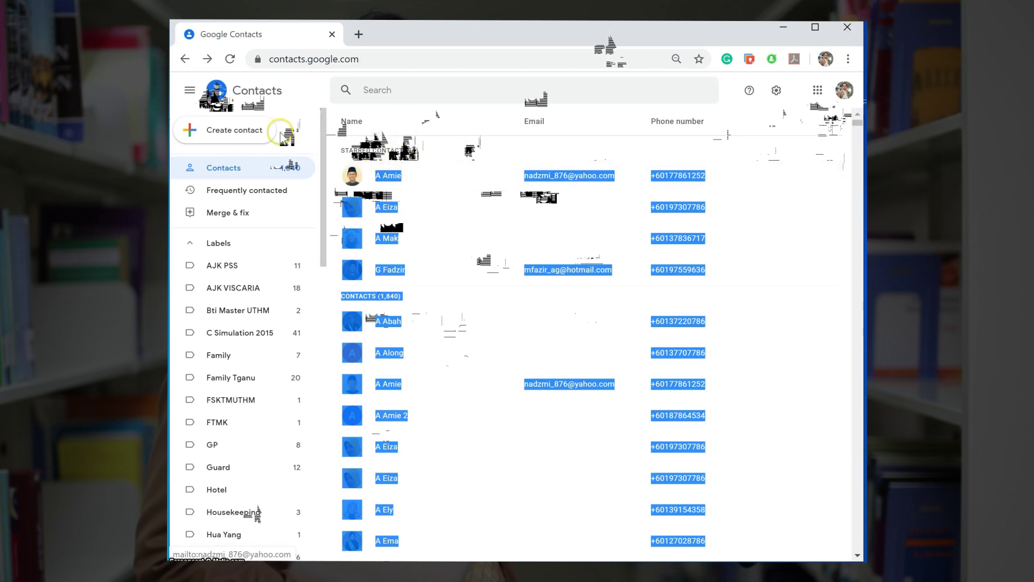
left_click(399, 96)
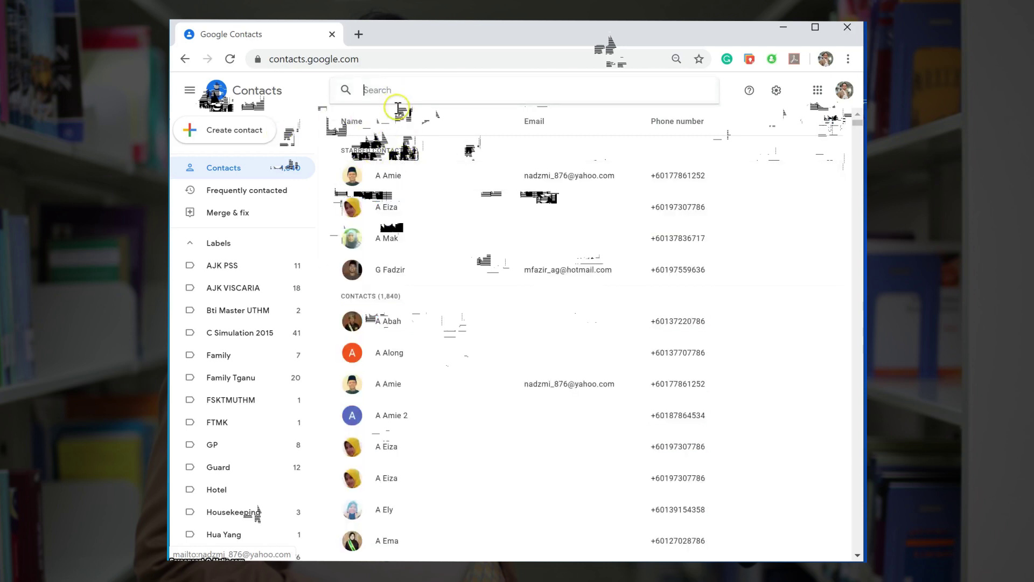
Step: Reselect the first starred contact and choose Export from its More actions menu
left_click(353, 176)
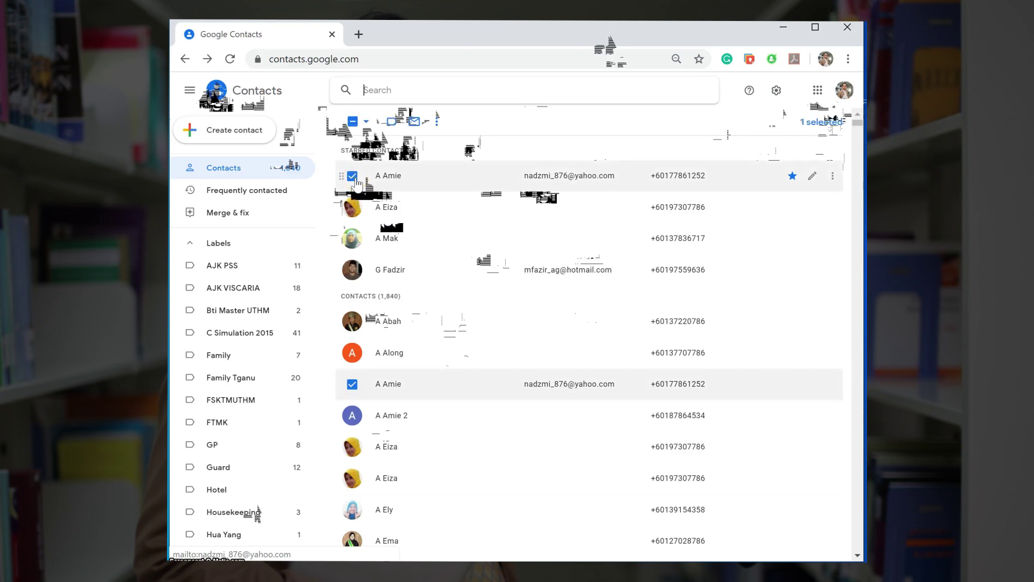
left_click(441, 122)
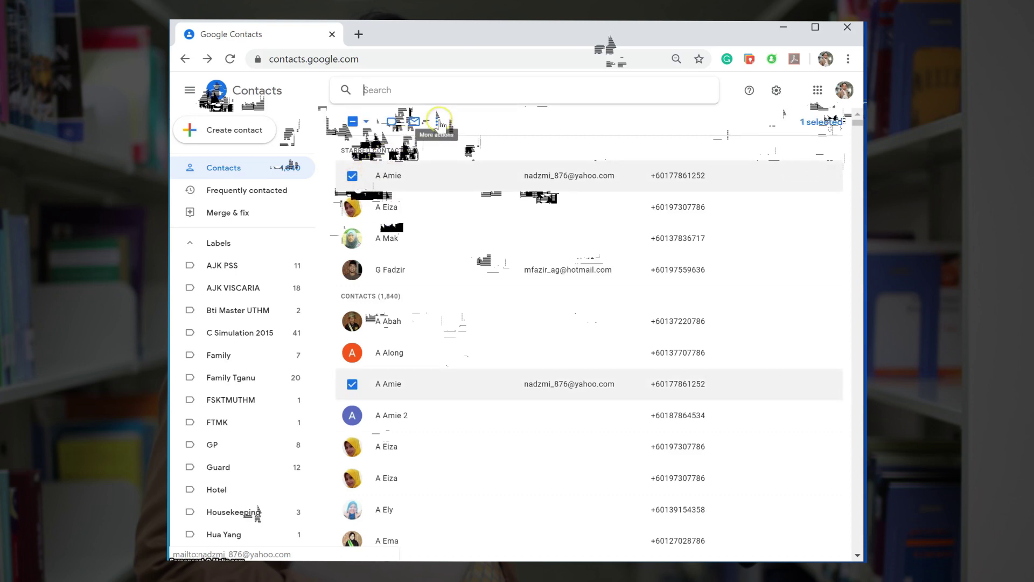
left_click(441, 125)
left_click(464, 167)
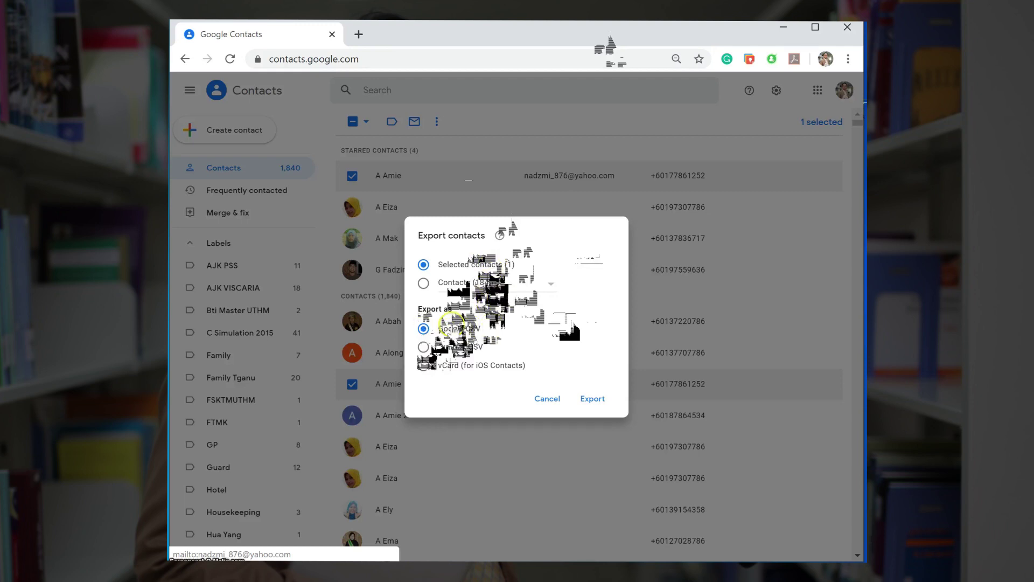
Step: Export the selected contact and save it as contacts.csv (CSV) in the INSKEN folder
left_click(593, 398)
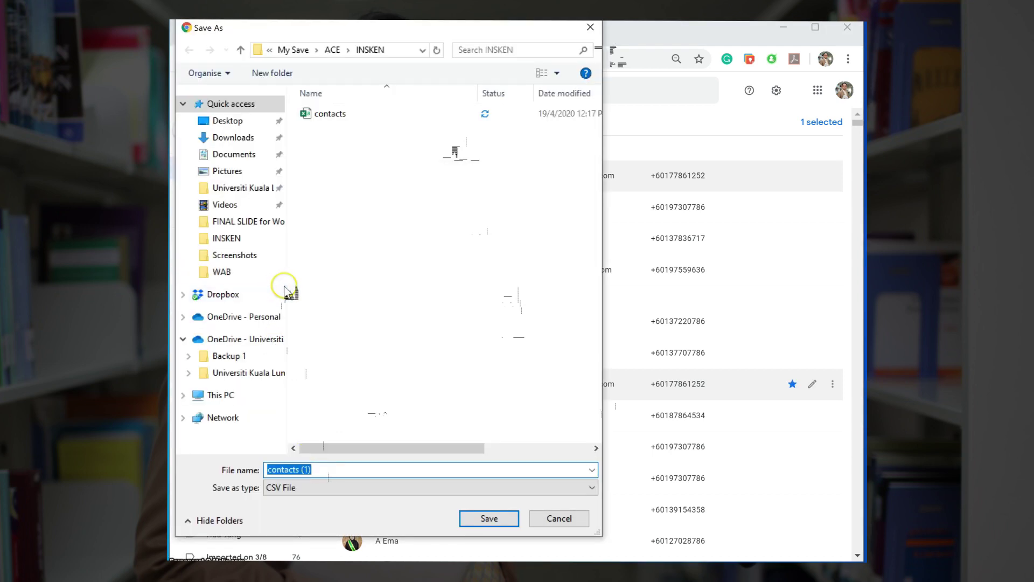
left_click_drag(284, 290, 258, 291)
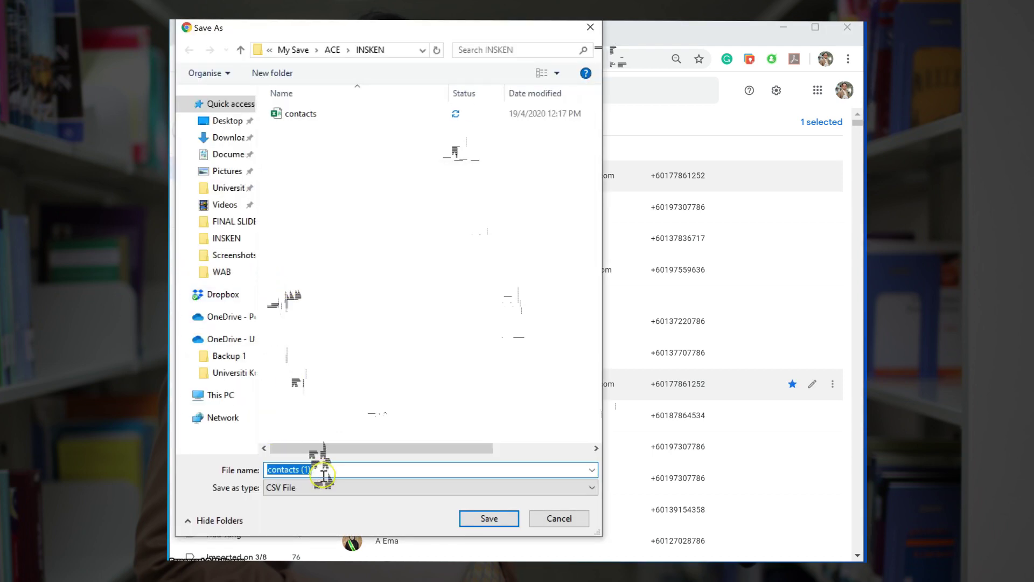
left_click(323, 475)
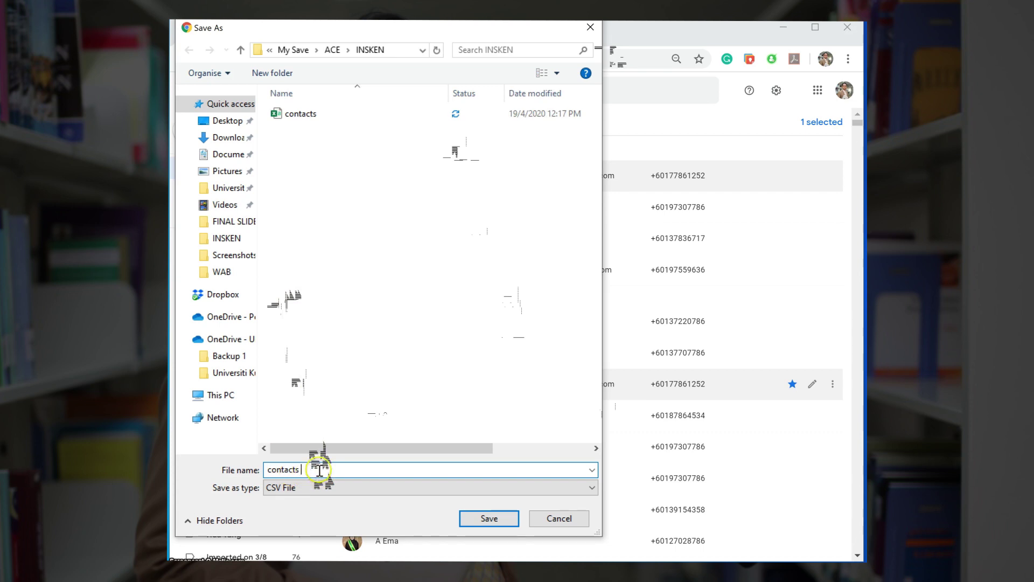
left_click(324, 487)
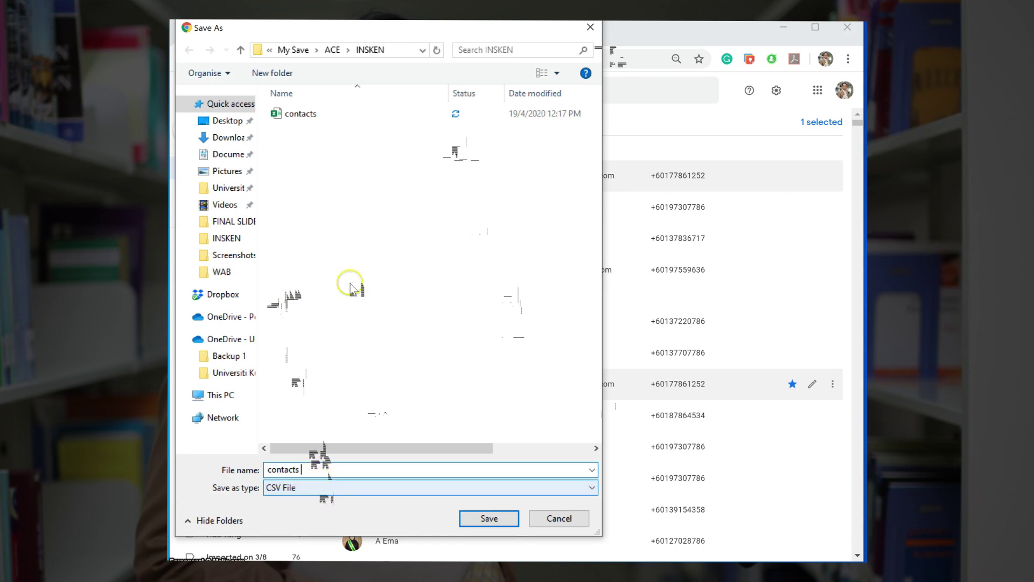
left_click(298, 116)
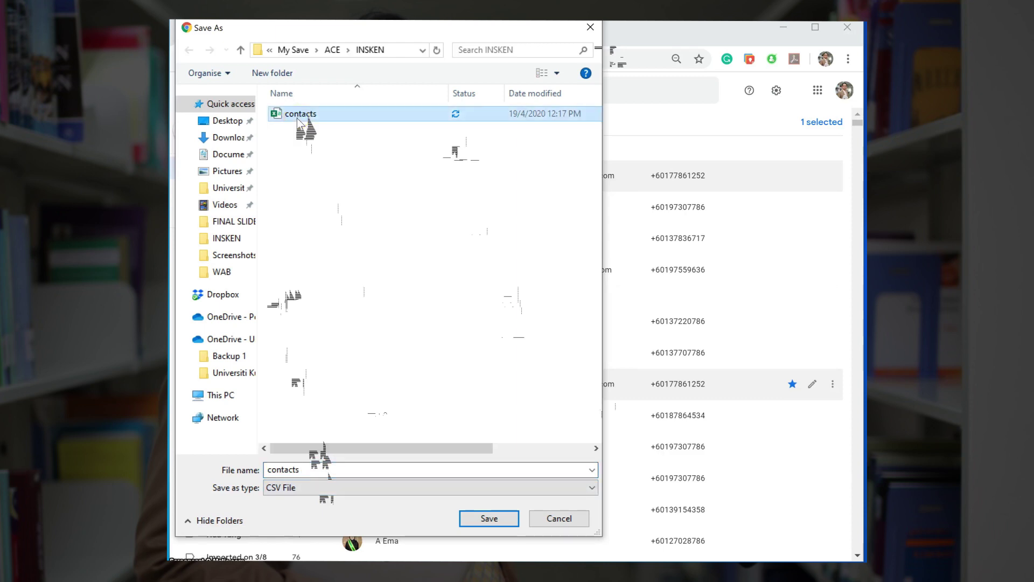
left_click(494, 519)
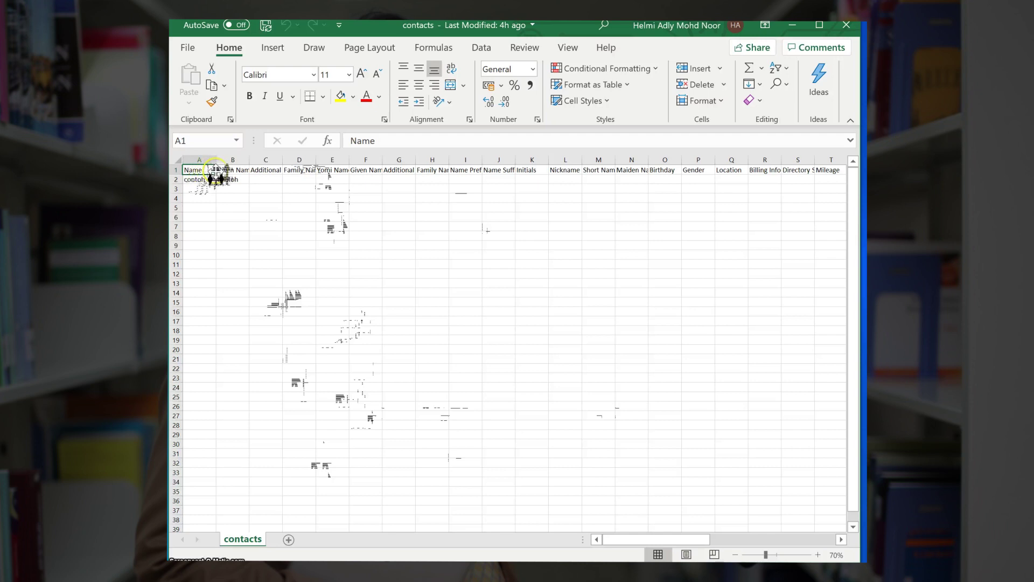
Step: Review the row 1 headings and widen the Group Membership (AC) and e-mail (AE) columns
left_click(232, 171)
left_click(266, 171)
left_click(300, 172)
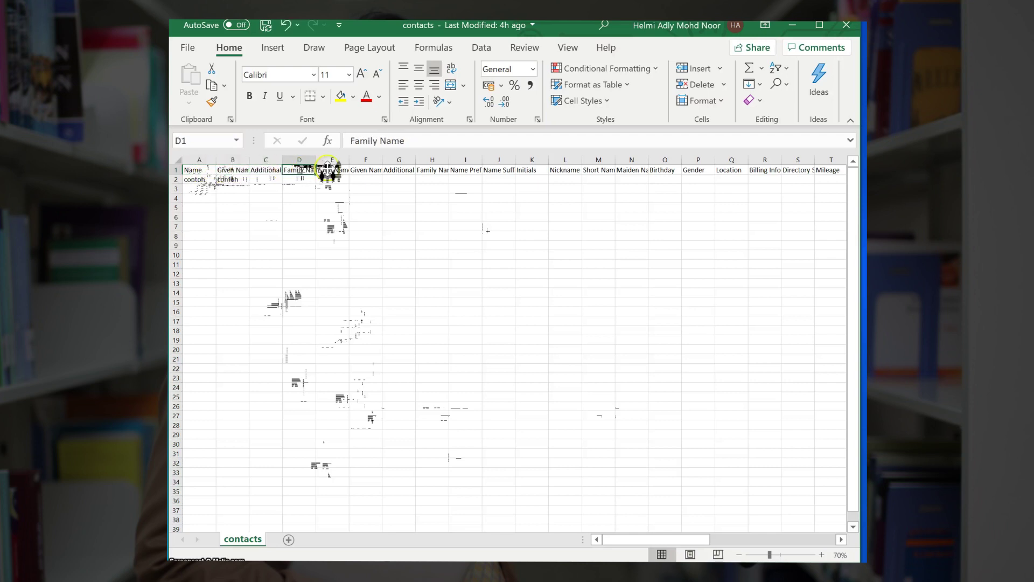
left_click(339, 171)
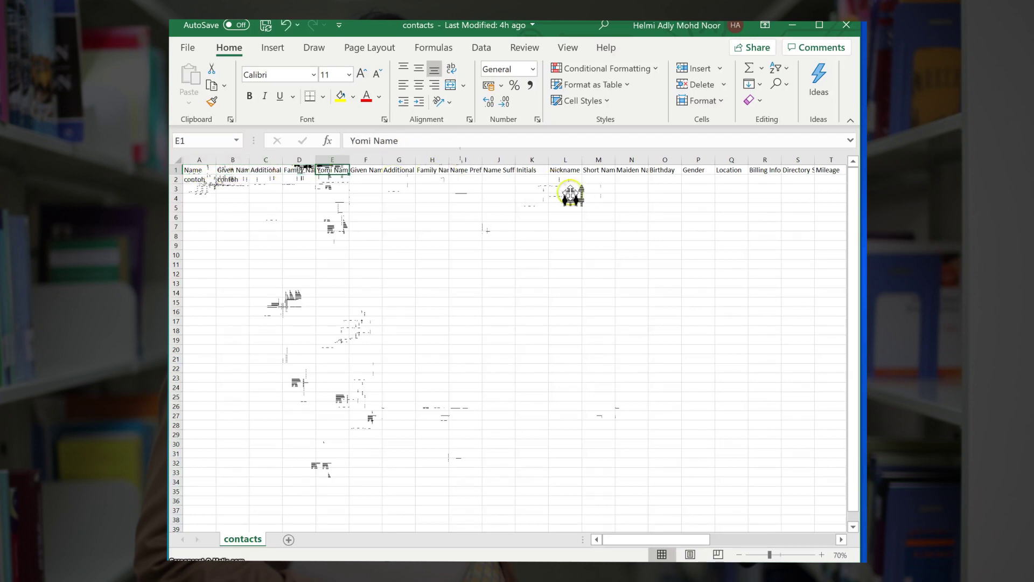
mouse_move(647, 541)
left_mouse_down()
mouse_move(757, 537)
mouse_move(593, 537)
left_mouse_up()
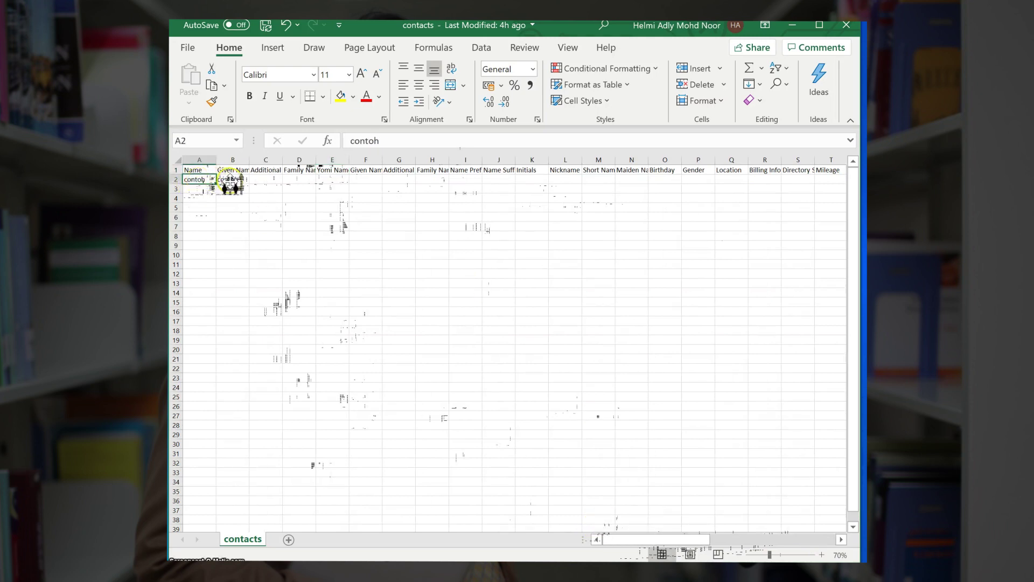
left_click(227, 179)
left_click(613, 538)
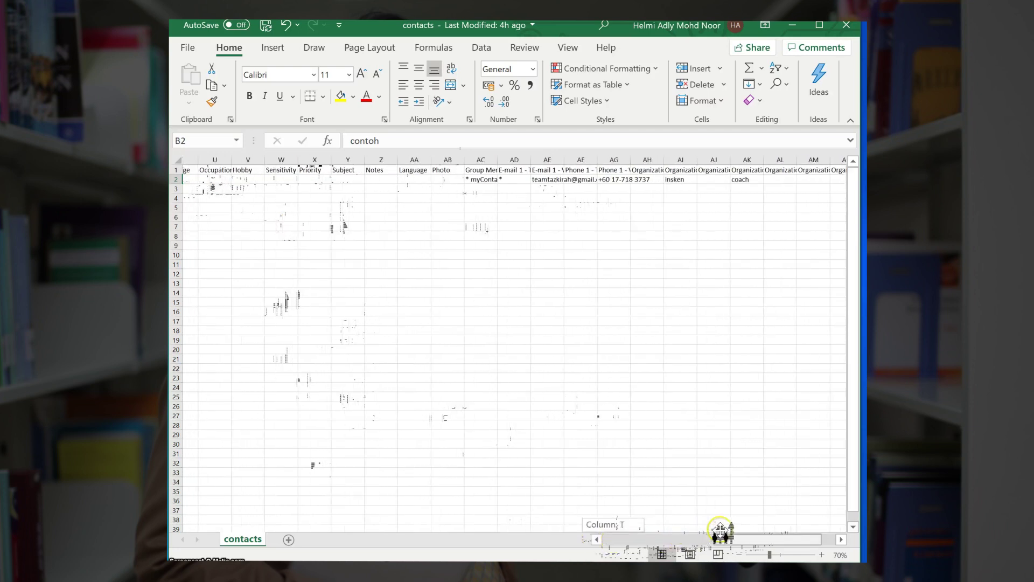
left_click_drag(613, 538, 723, 538)
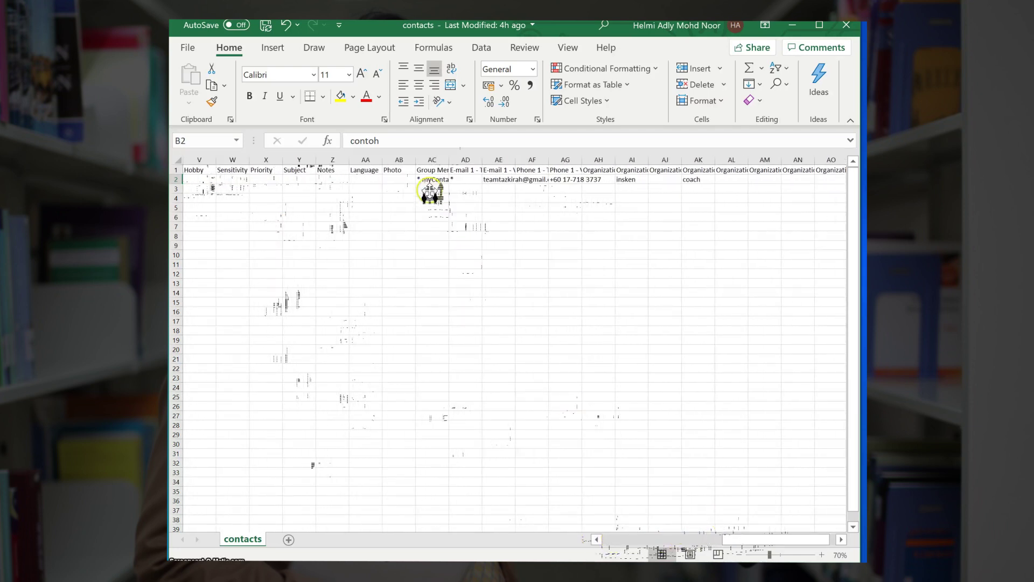
left_click_drag(449, 160, 494, 160)
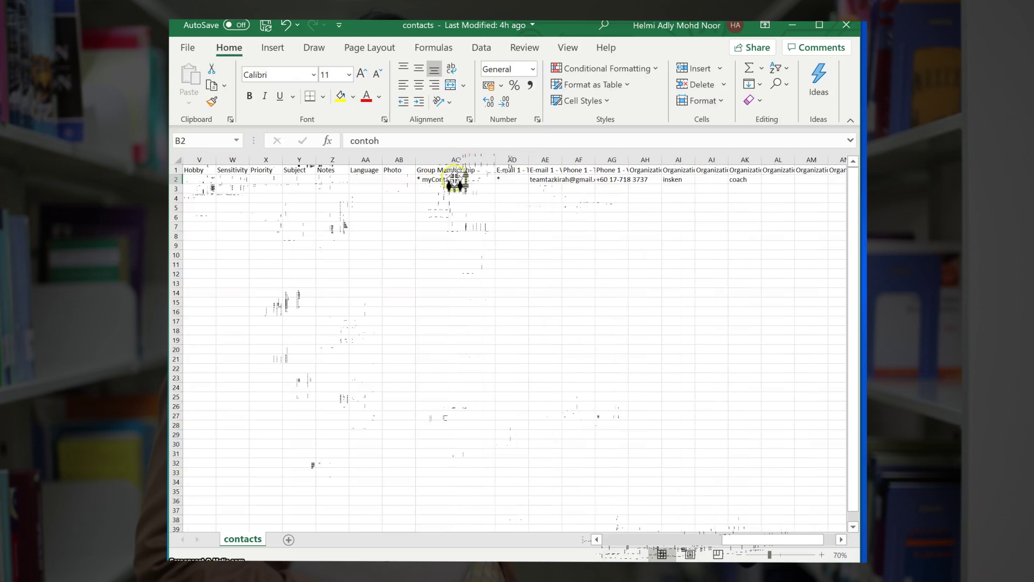
left_click(452, 180)
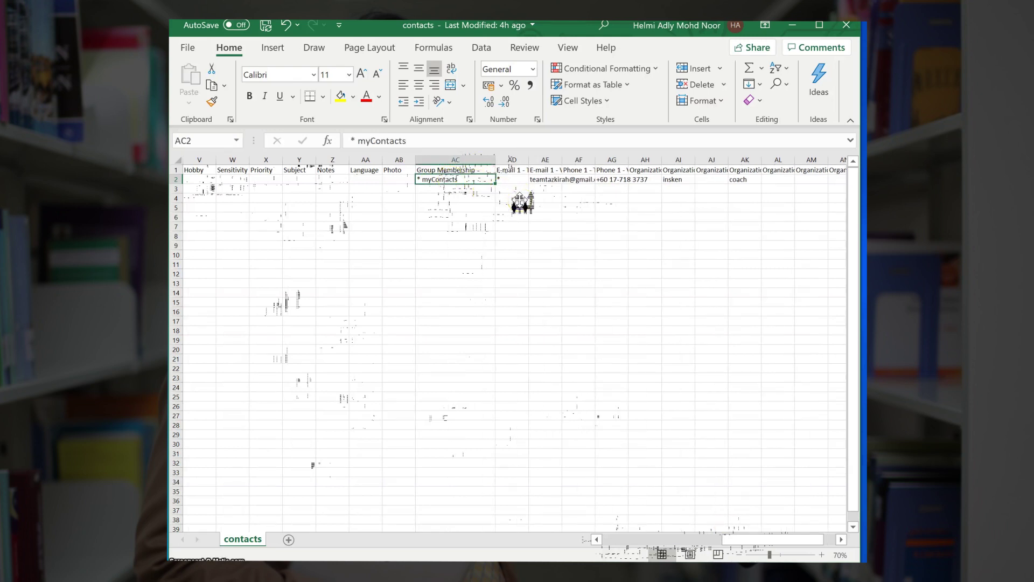
left_click_drag(563, 160, 731, 160)
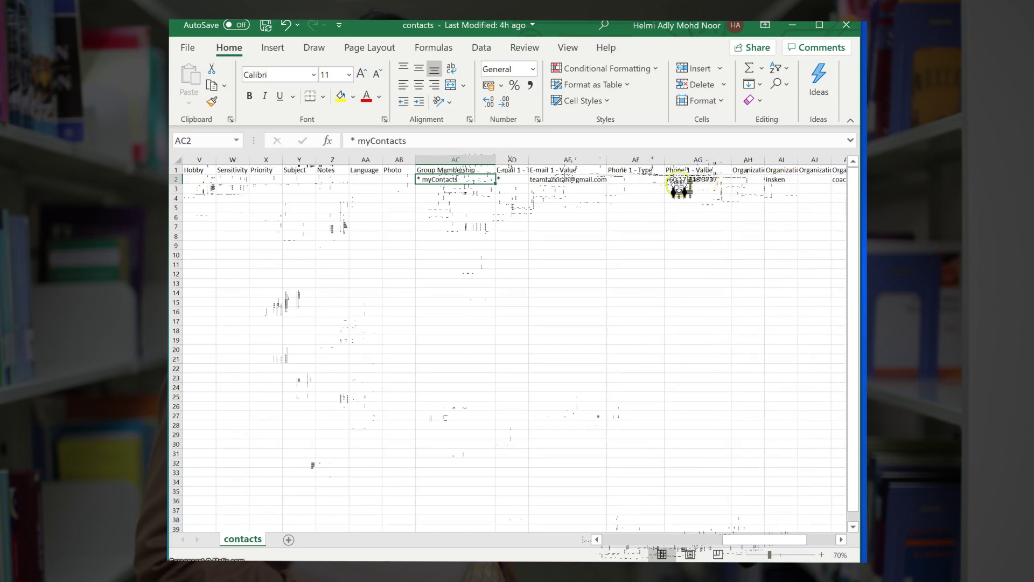
left_click(705, 180)
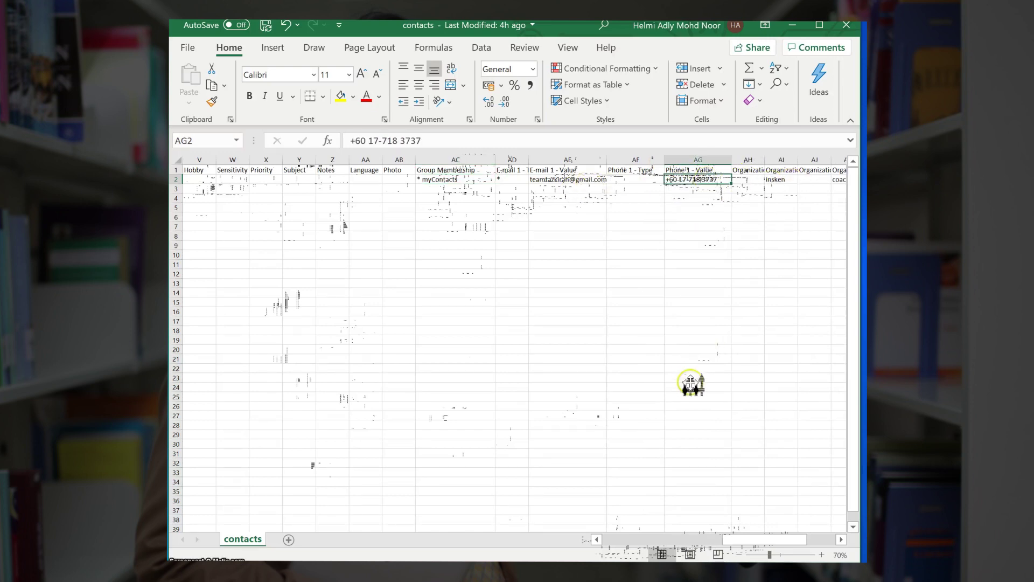
mouse_move(746, 539)
left_mouse_down()
mouse_move(764, 540)
mouse_move(611, 540)
left_mouse_up()
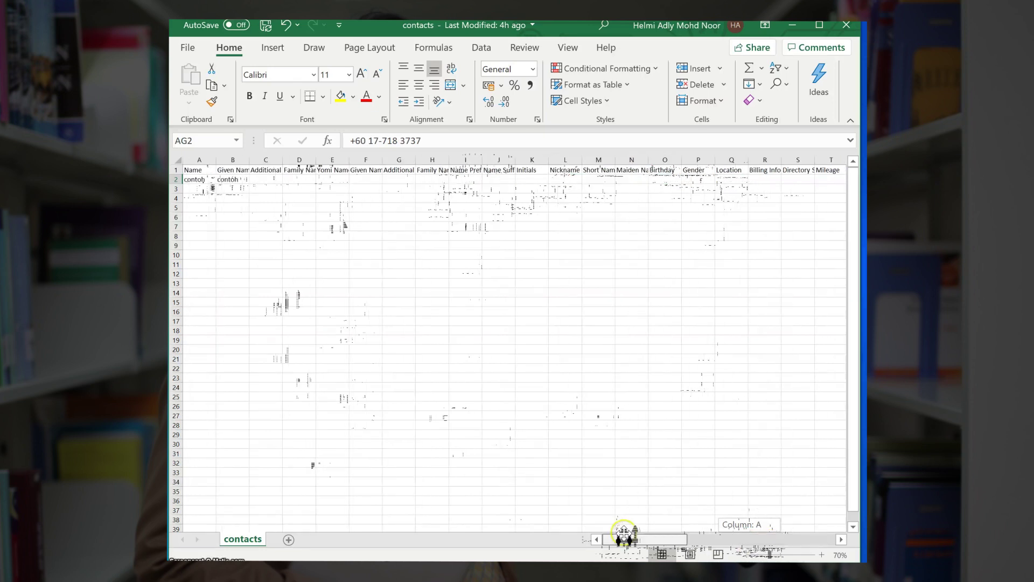
Step: Enter the new contact's name and given name in A2:B2, then begin typing family in AC2
left_click(194, 180)
key("shift+space")
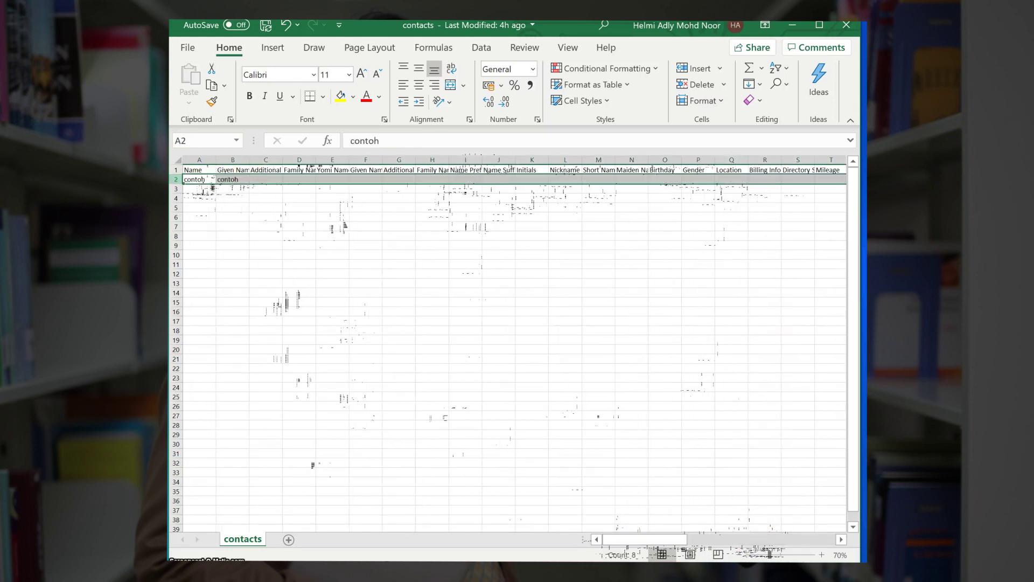
left_click(221, 180, "shift")
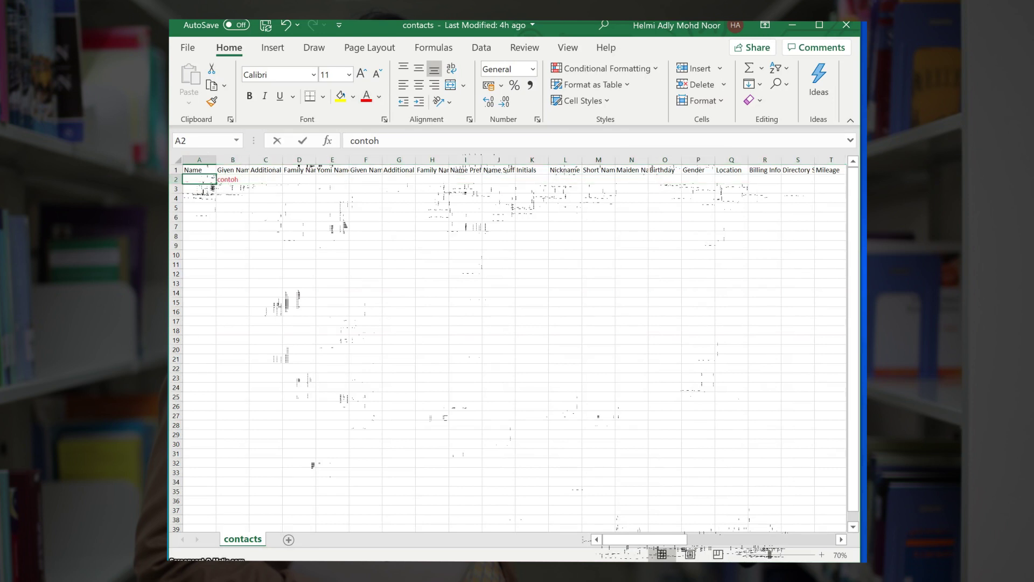
type("helmi")
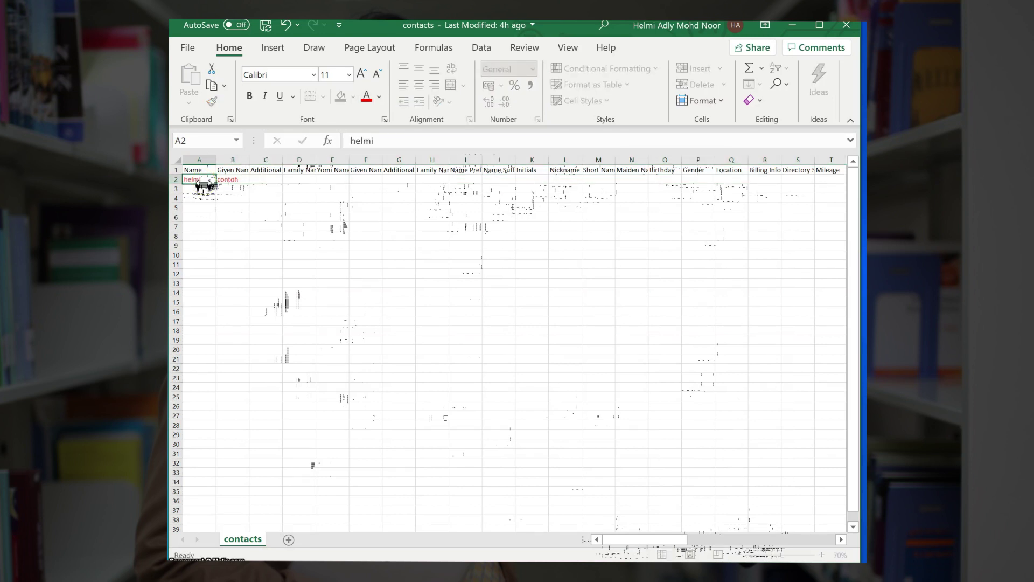
key("Tab")
type("a")
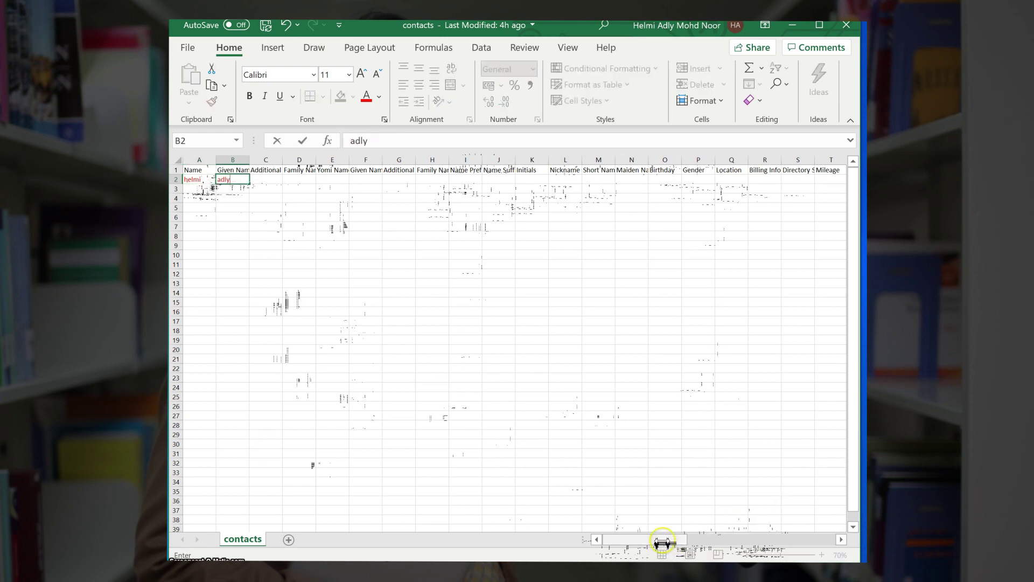
left_click_drag(670, 539, 777, 538)
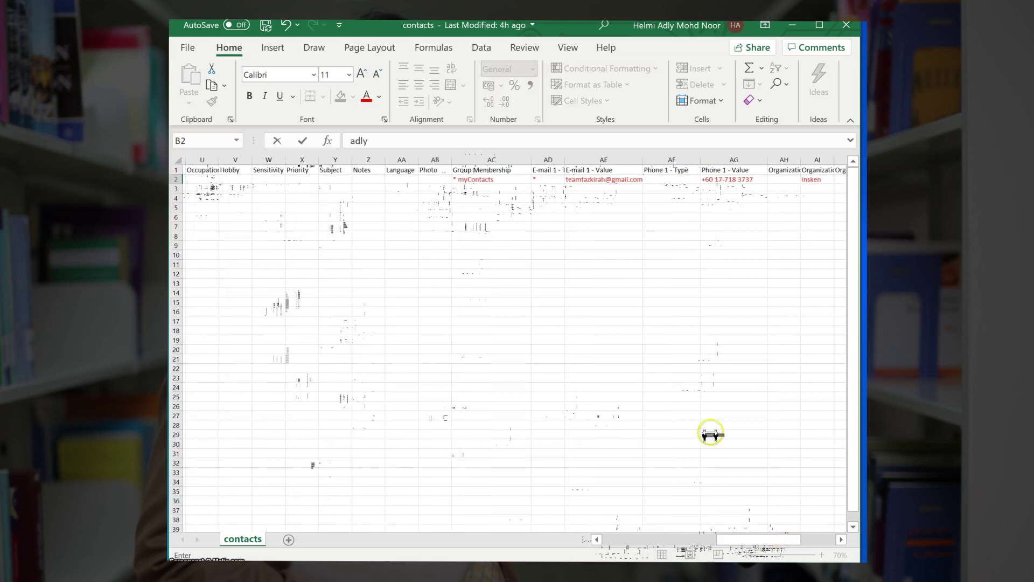
left_click(487, 181)
type("family")
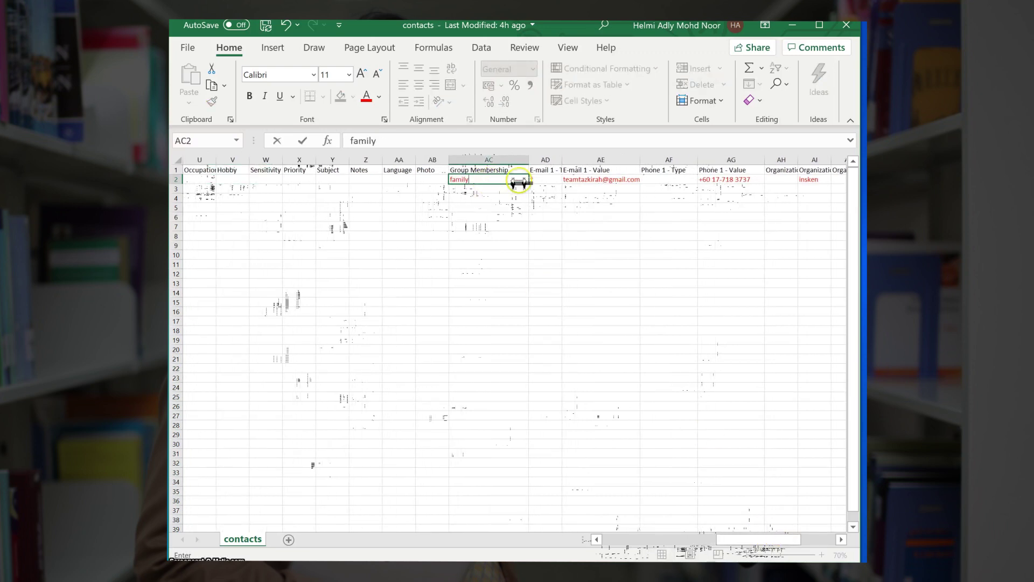
Step: Confirm family in AC2, start the new contact's e-mail in AD2, and widen column AD
left_click(541, 181)
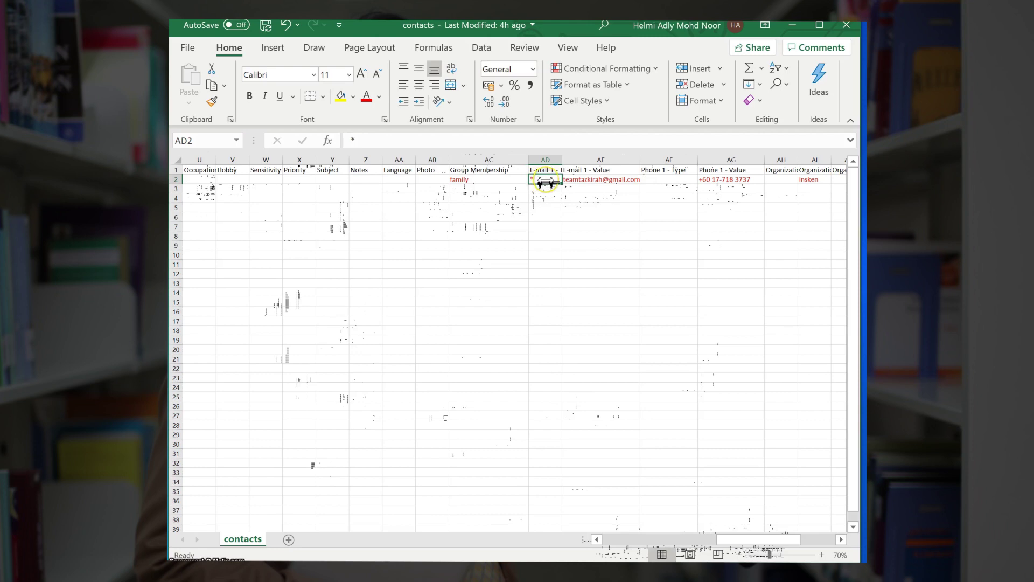
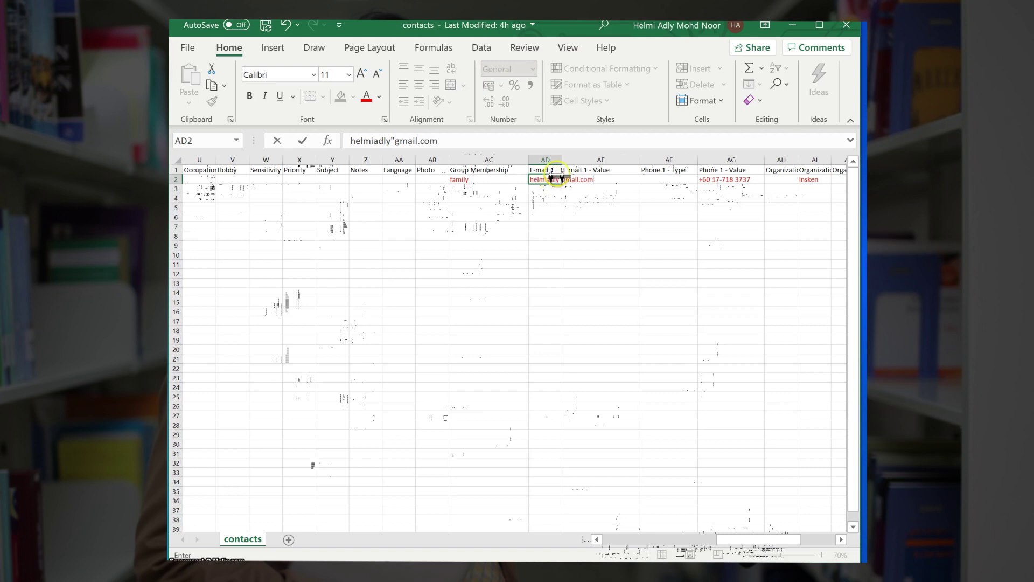
left_click(562, 161)
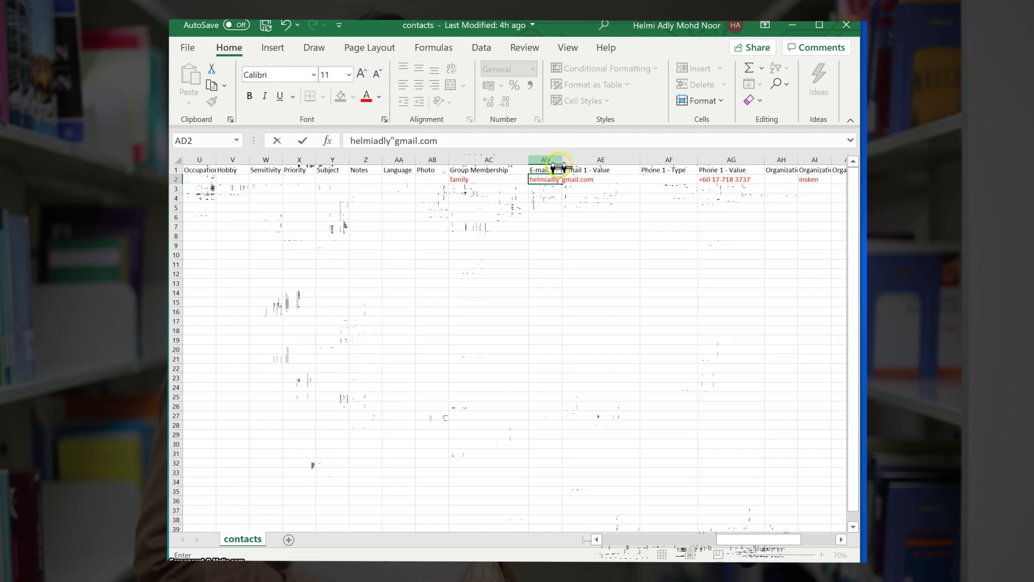
left_click_drag(560, 166, 577, 171)
left_click(600, 170)
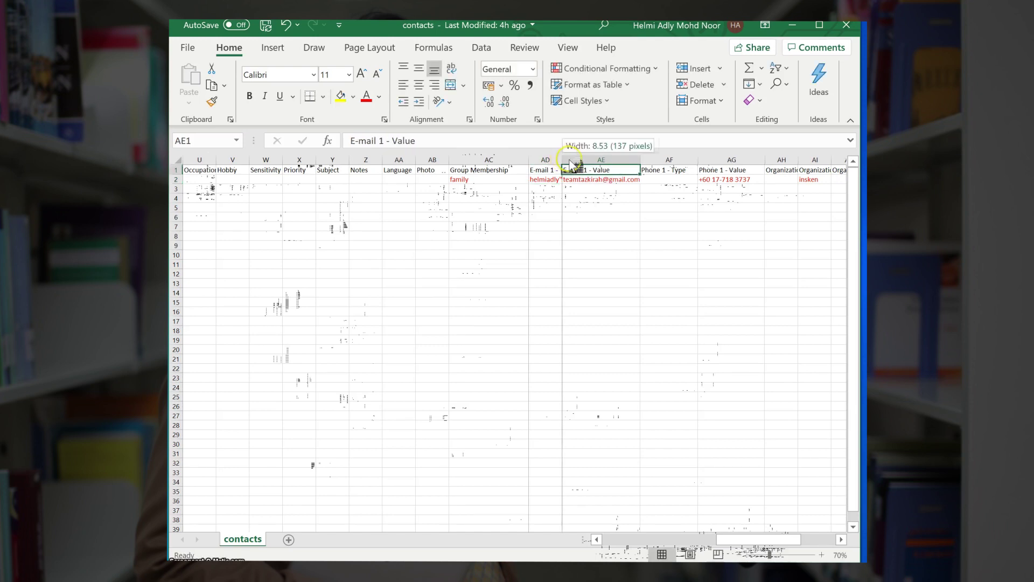
Step: Edit the AD2 e-mail address to replace the stray quote with @
left_click_drag(563, 160, 582, 160)
double_click(566, 180)
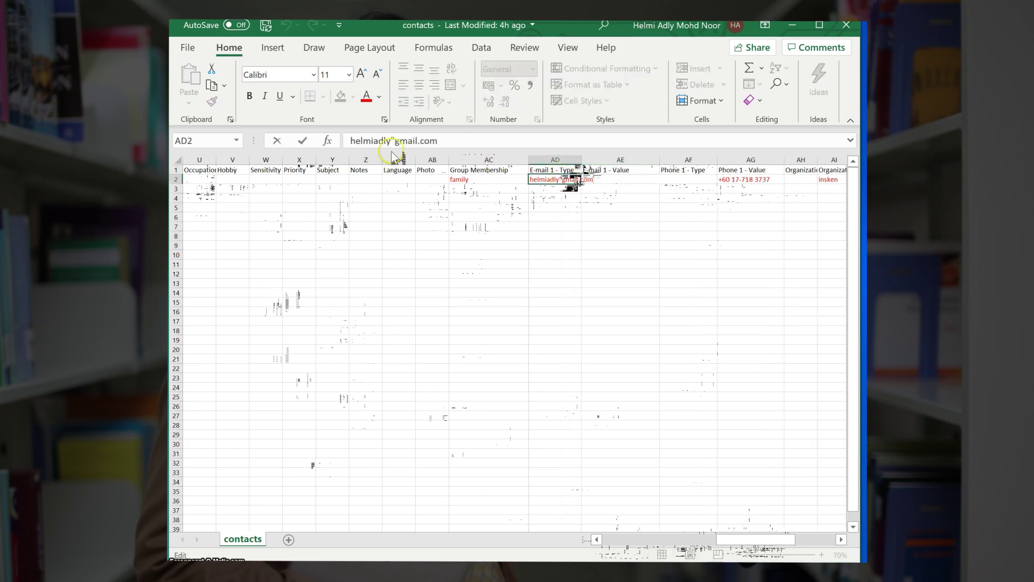
key("BackSpace")
type("@")
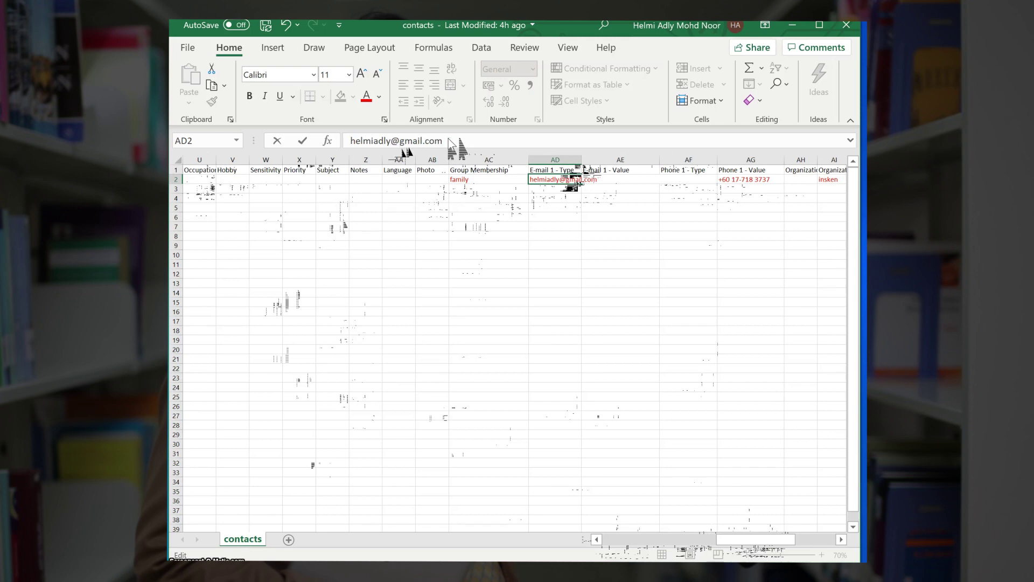
left_click(721, 182)
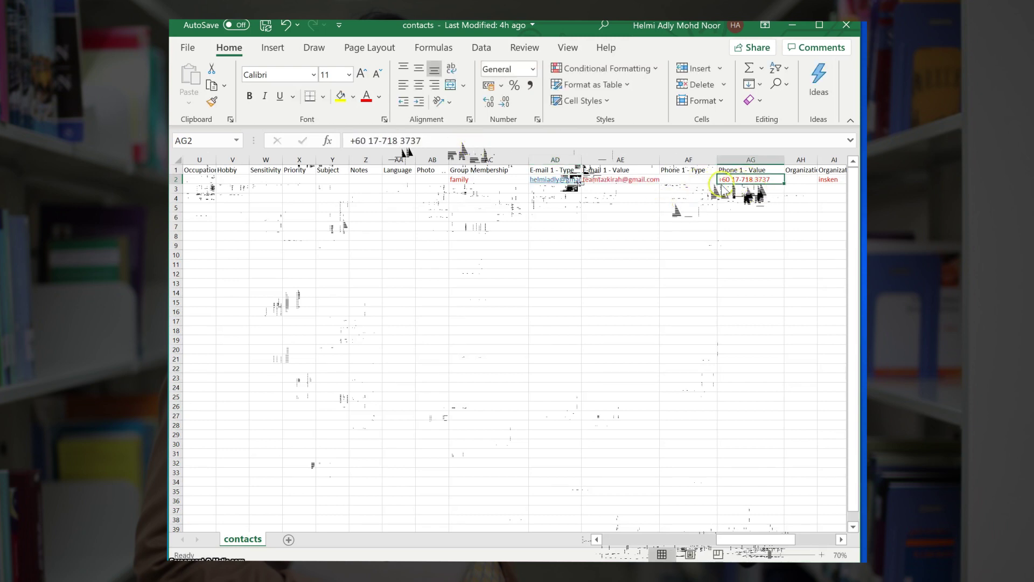
Step: Review row 2's phone number and organization entries insken and coach
mouse_move(727, 539)
left_mouse_down()
mouse_move(771, 538)
mouse_move(762, 539)
left_mouse_up()
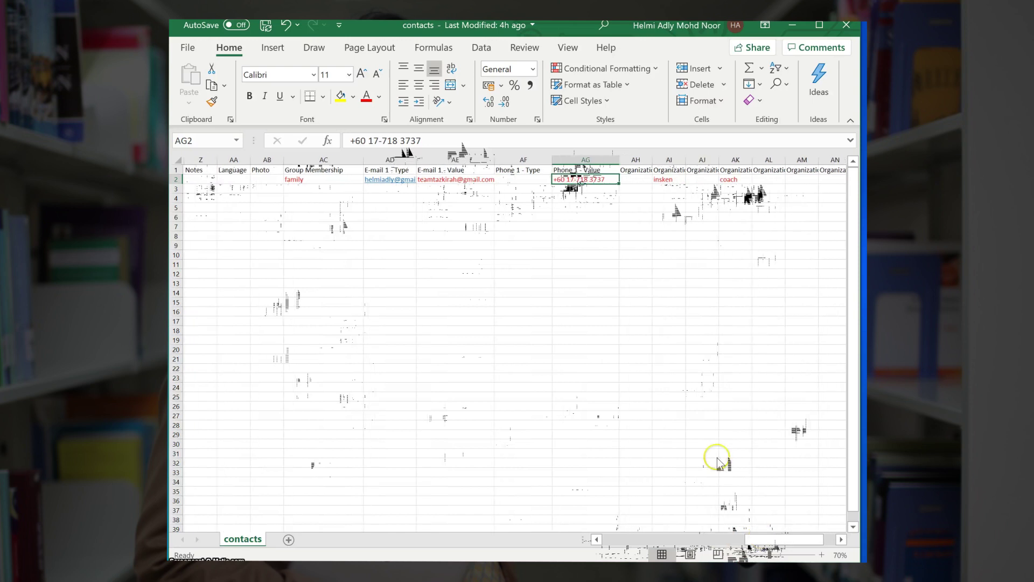
left_click(666, 181)
left_click(734, 180)
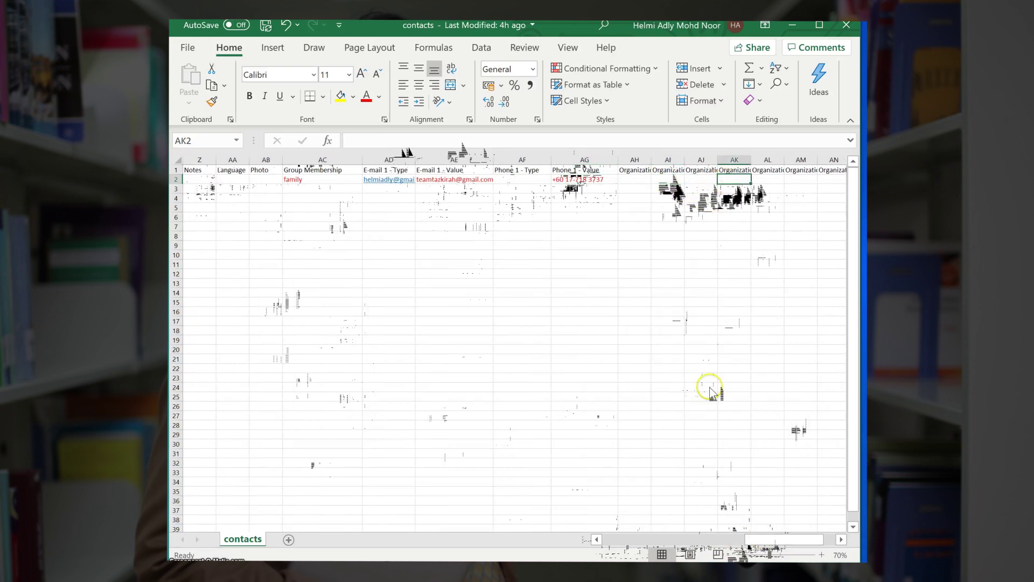
left_click_drag(765, 539, 742, 539)
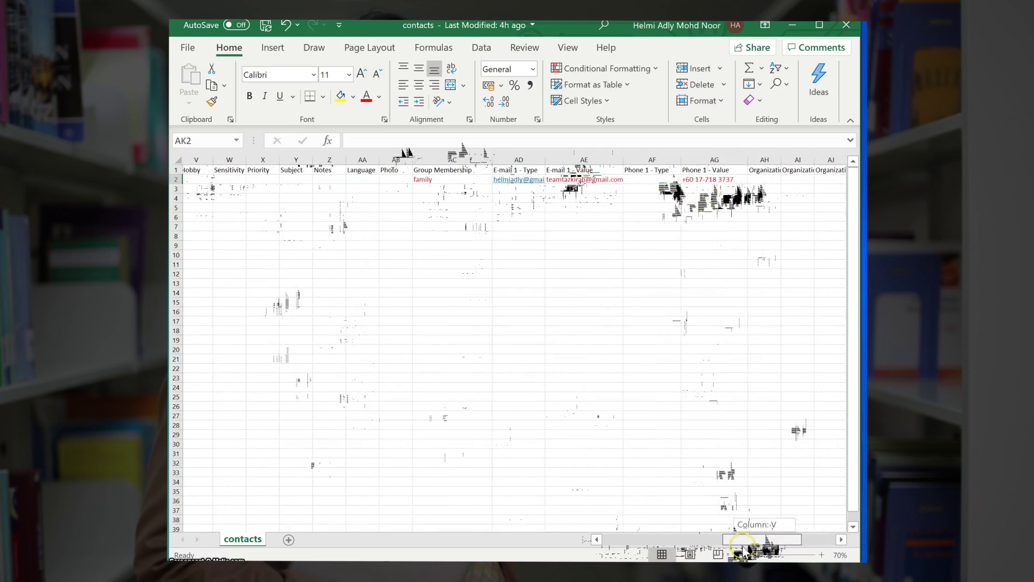
left_click(468, 190)
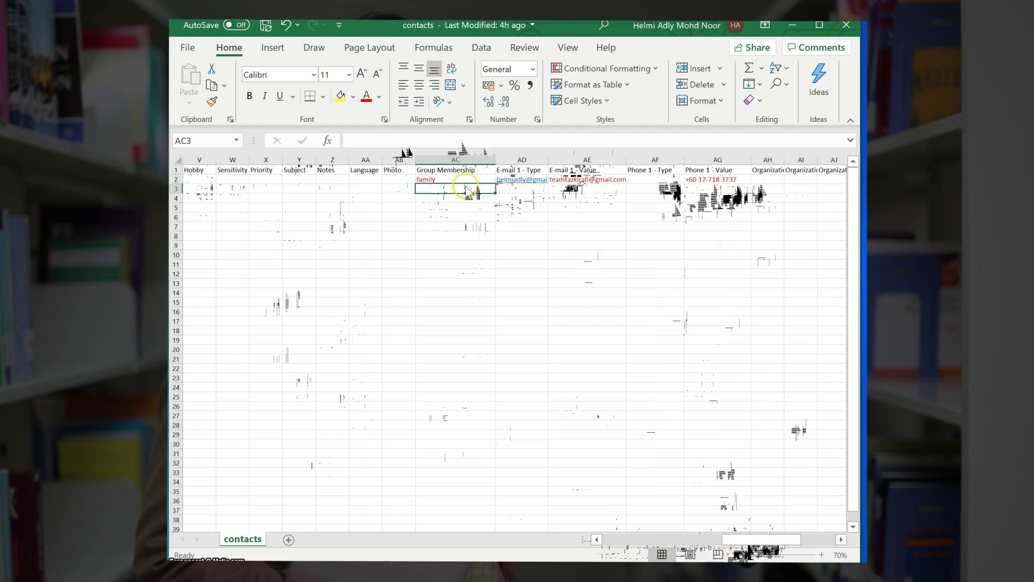
left_click_drag(754, 540, 614, 540)
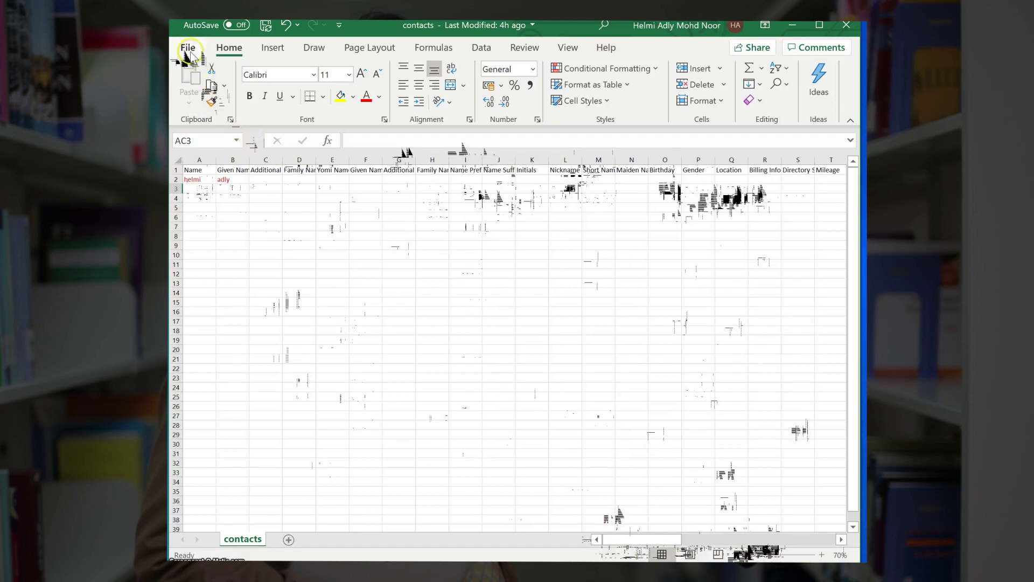
Step: Save the edited contacts workbook from the File page
left_click(189, 49)
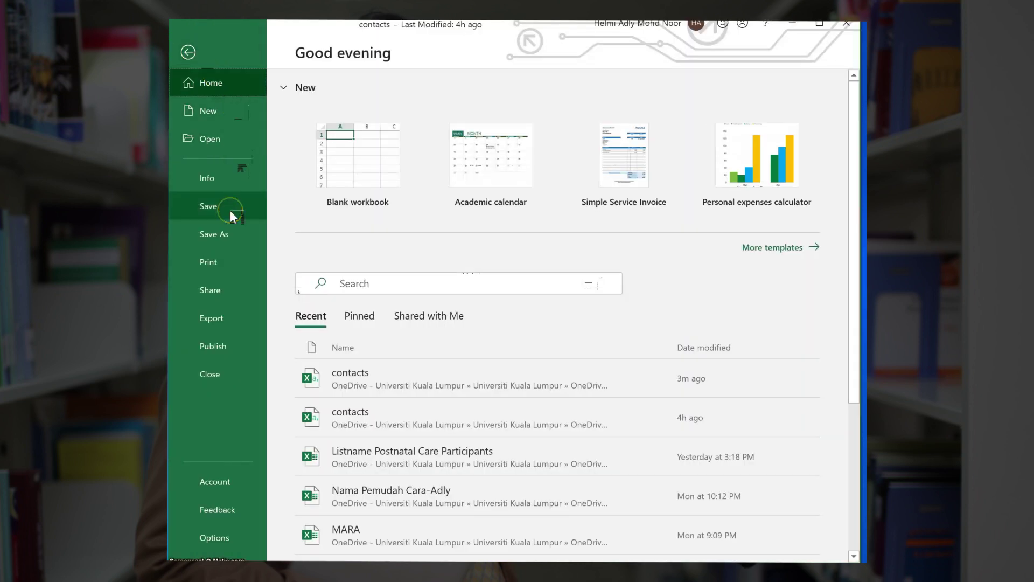
left_click(231, 216)
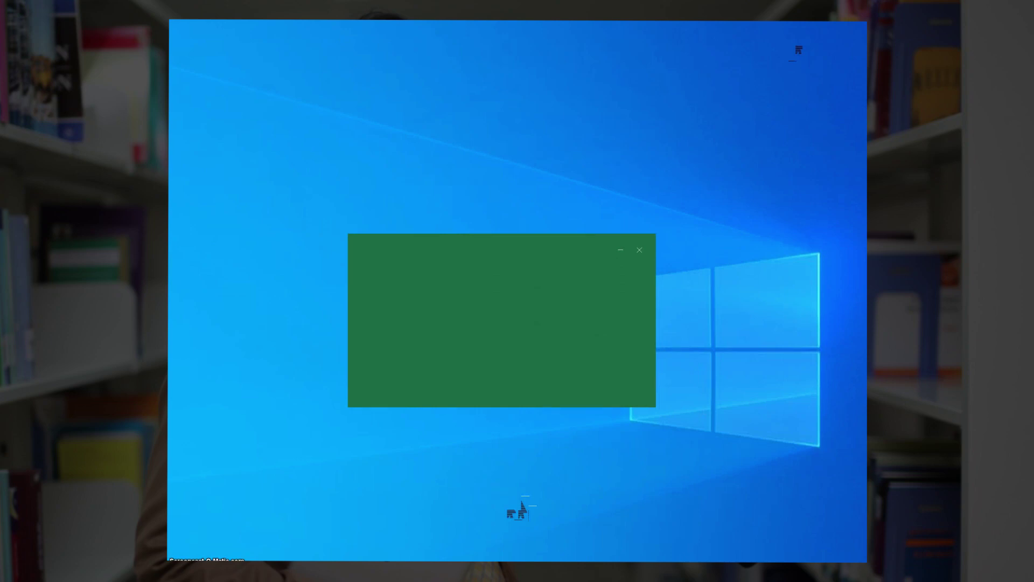
Step: Back in Chrome, choose Create multiple contacts from the Create contact menu
left_click(517, 550)
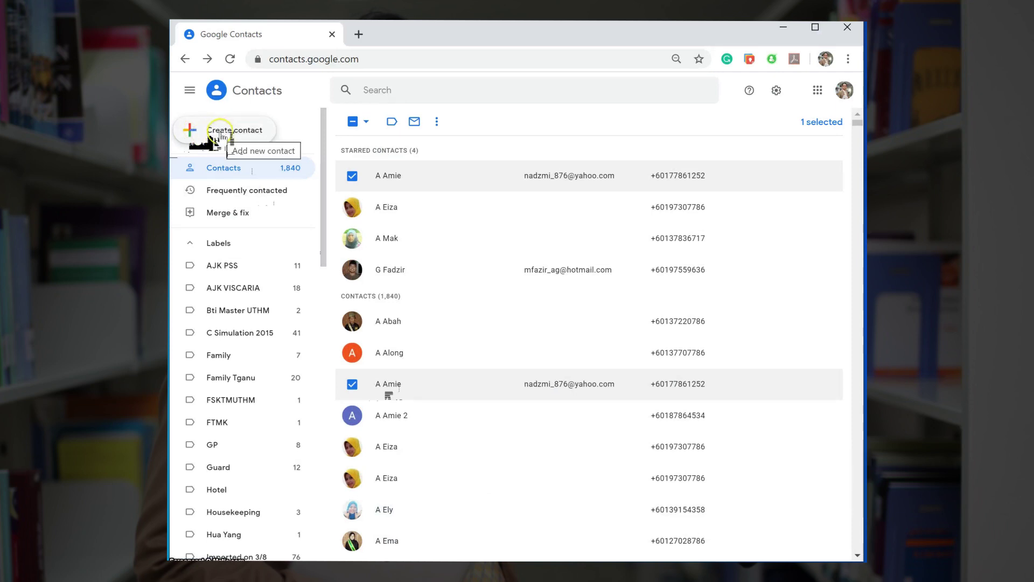
left_click(221, 137)
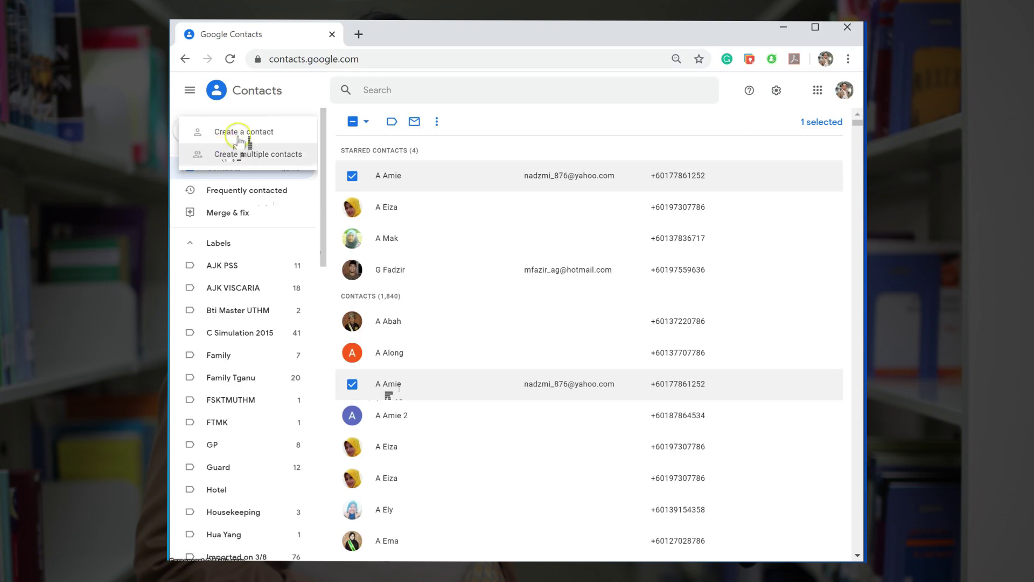
left_click(280, 154)
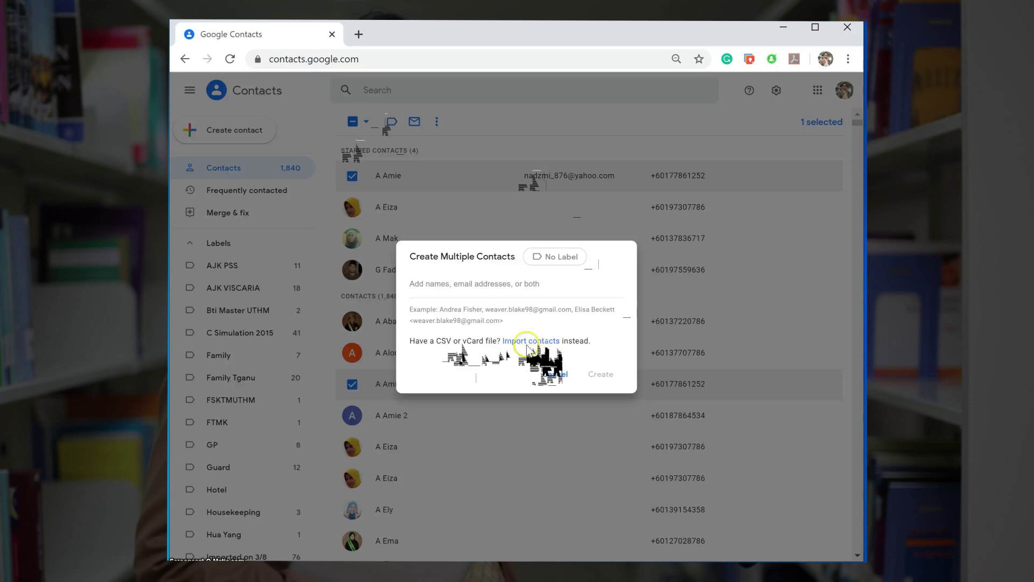
Step: Import contacts.csv from the INSKEN > google contact folder via Import contacts
left_click(530, 340)
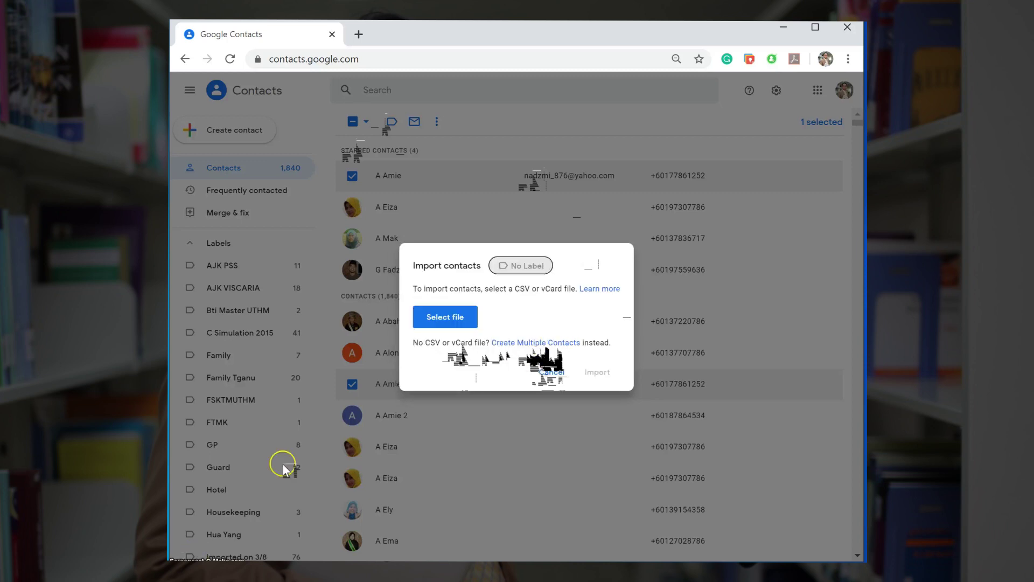
left_click(436, 325)
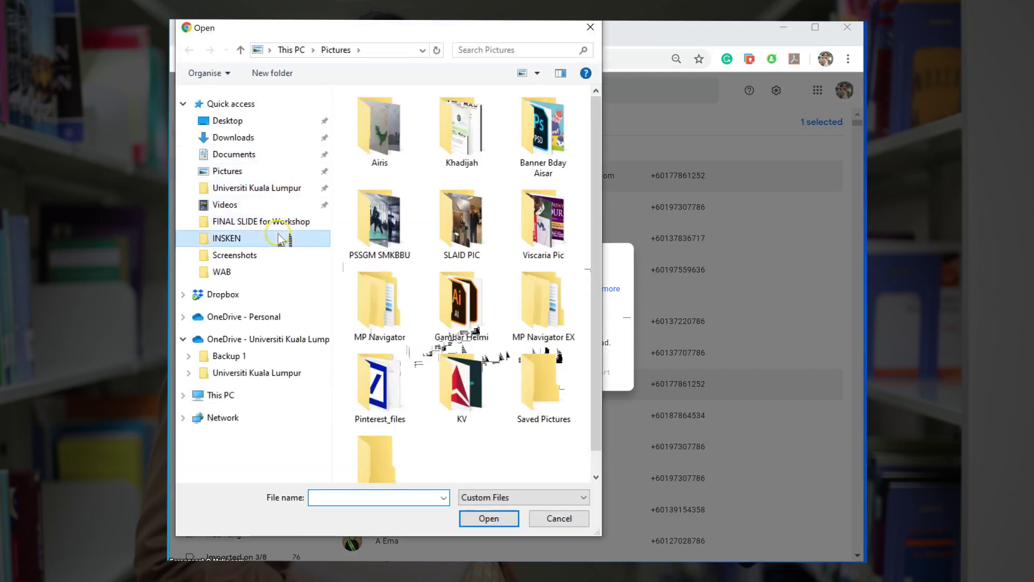
left_click(280, 239)
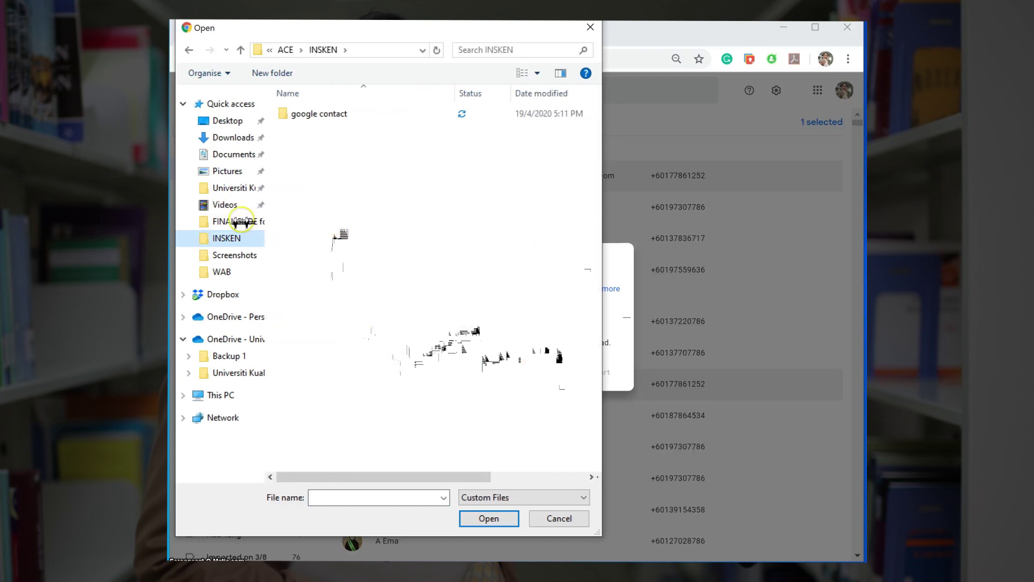
left_click_drag(330, 228, 245, 228)
left_click(291, 114)
key("Return")
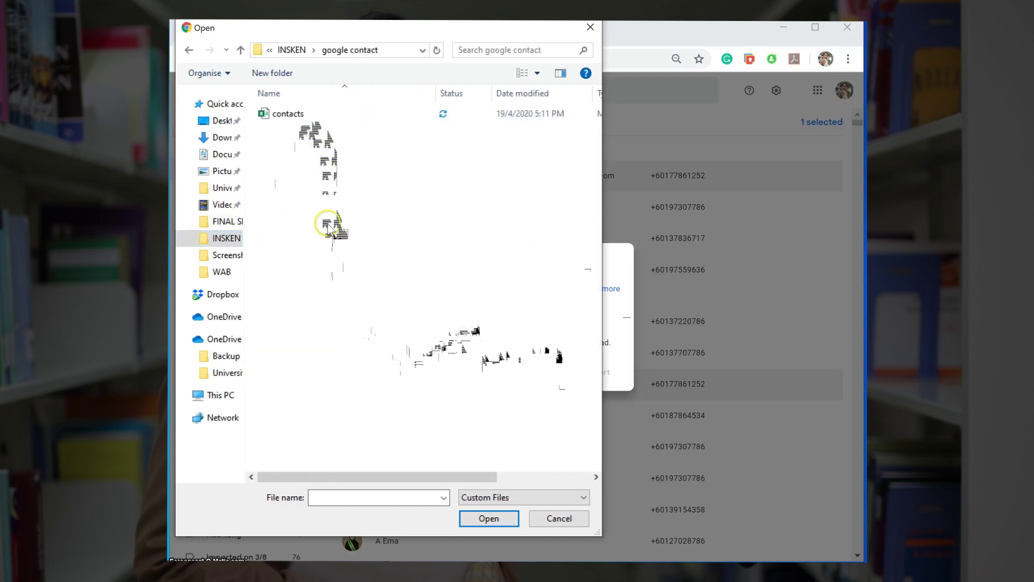
left_click(281, 112)
left_click(489, 518)
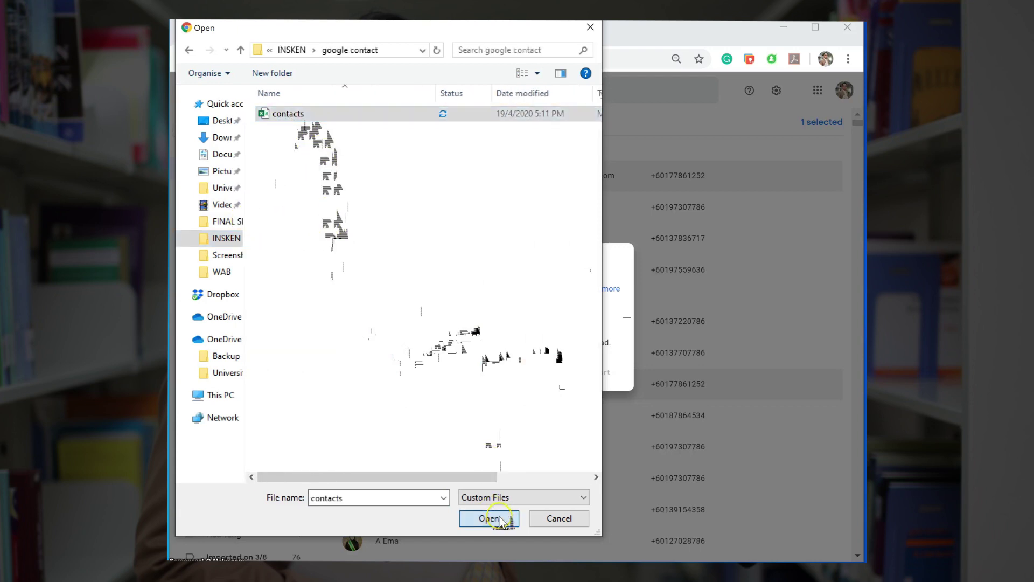
left_click(594, 370)
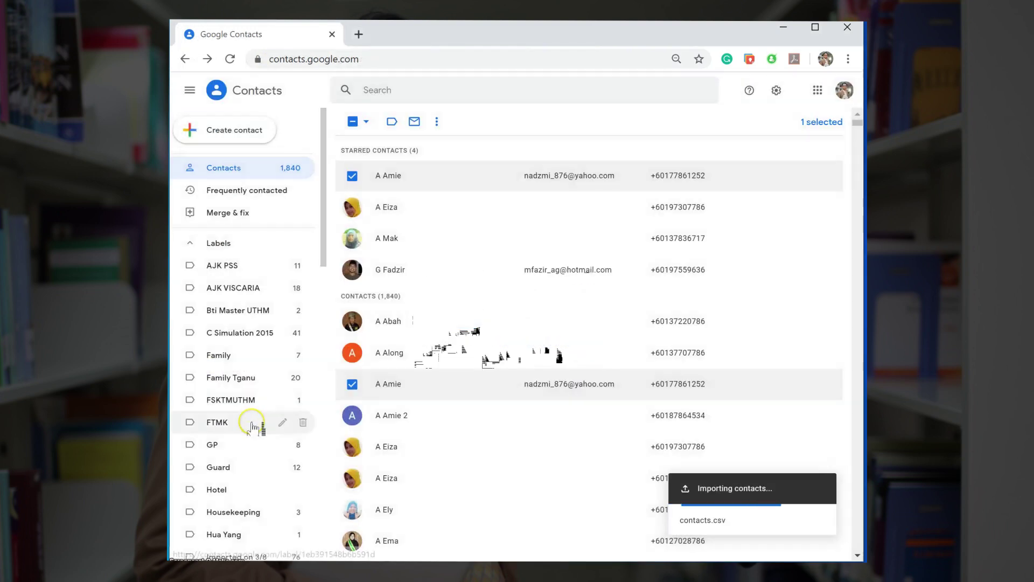
Step: Scroll the list to check the imported contact, then collapse the sidebar
scroll(318, 256, "down", 10)
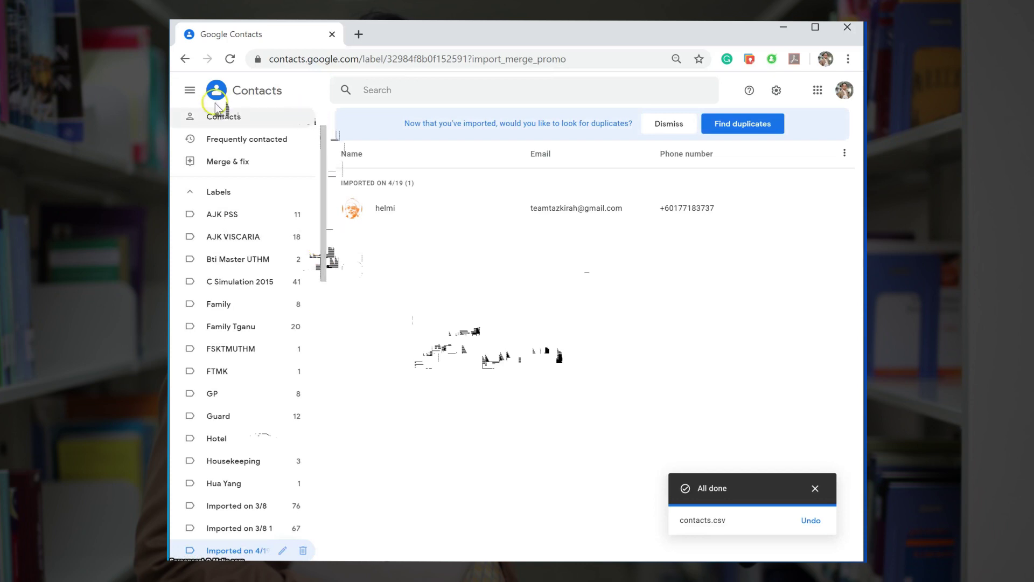
left_click(189, 90)
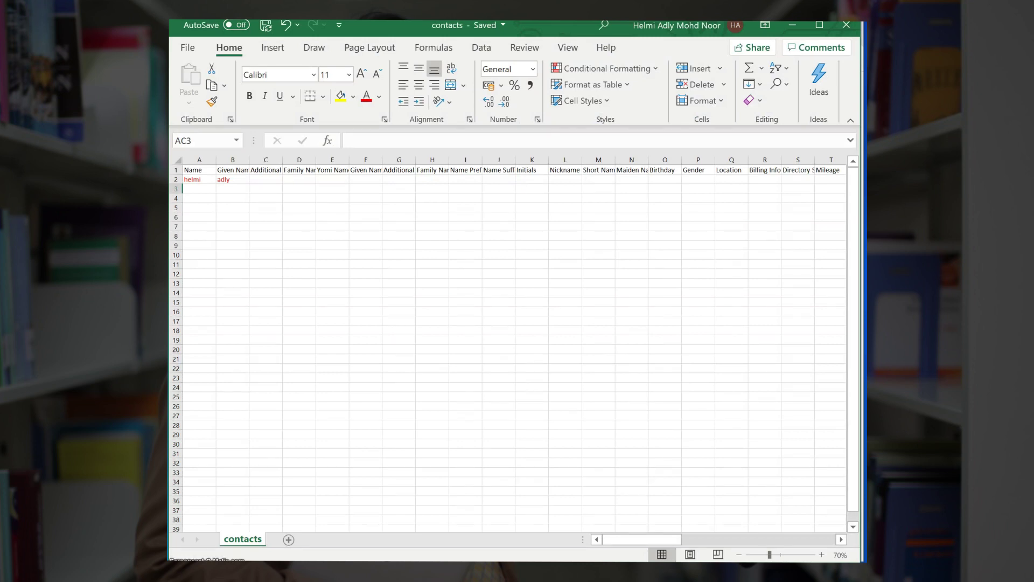
Step: Scroll the Excel sheet right to columns U–AI to check row 2's e-mail and phone values
left_click_drag(640, 539, 755, 539)
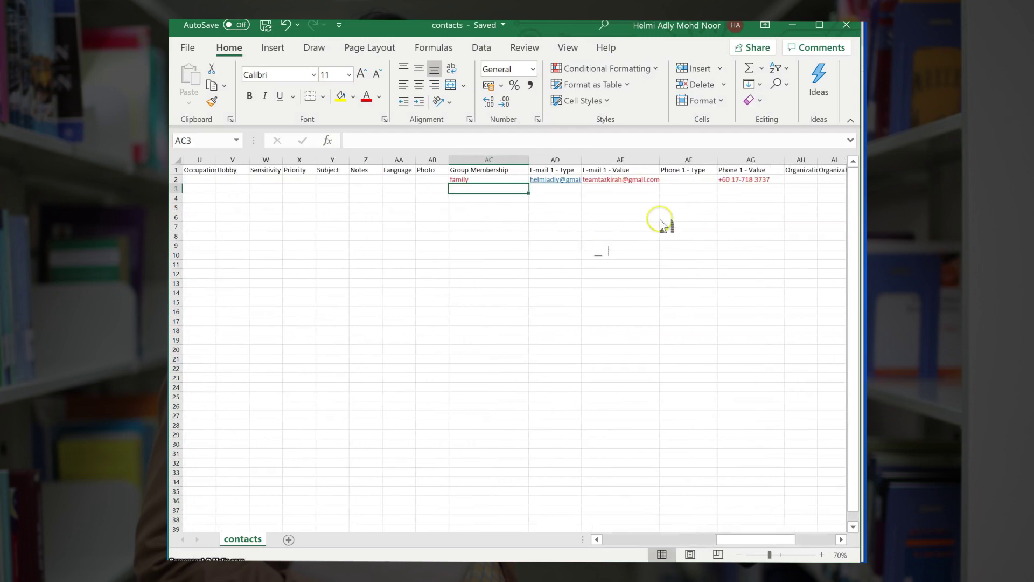